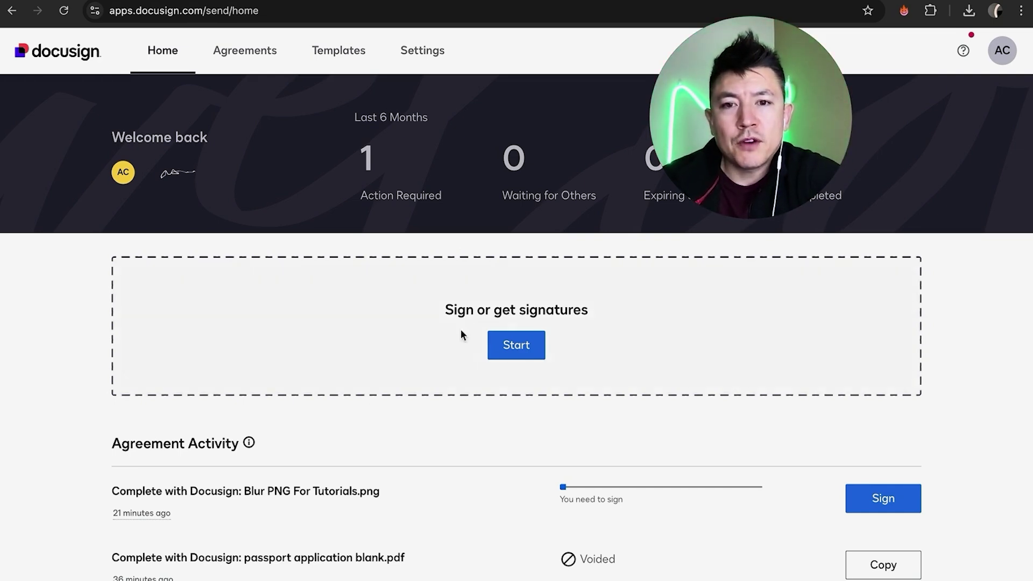
Start a new envelope and upload 'passport application blank.pdf' from the desktop.
click(517, 344)
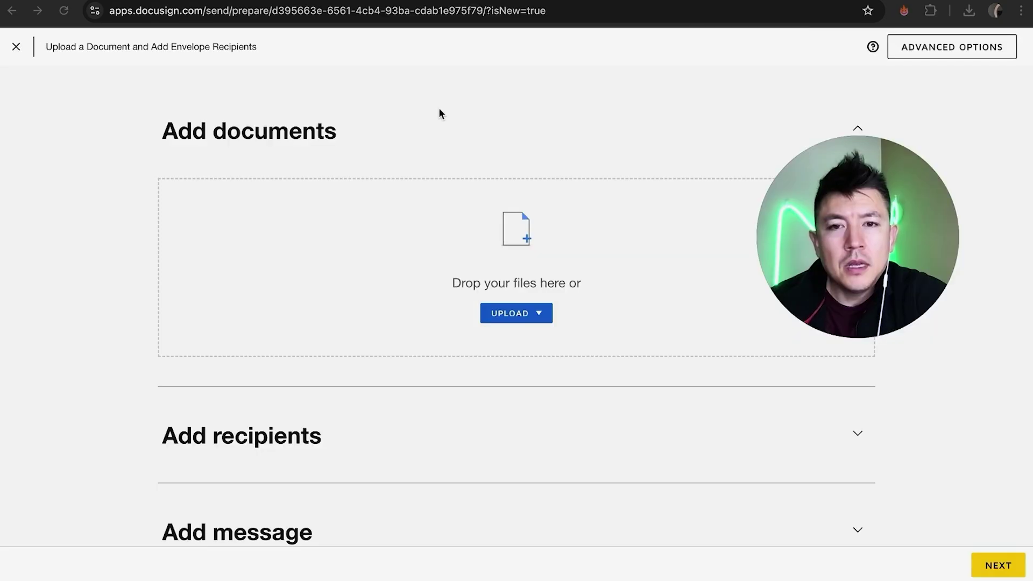
click(538, 317)
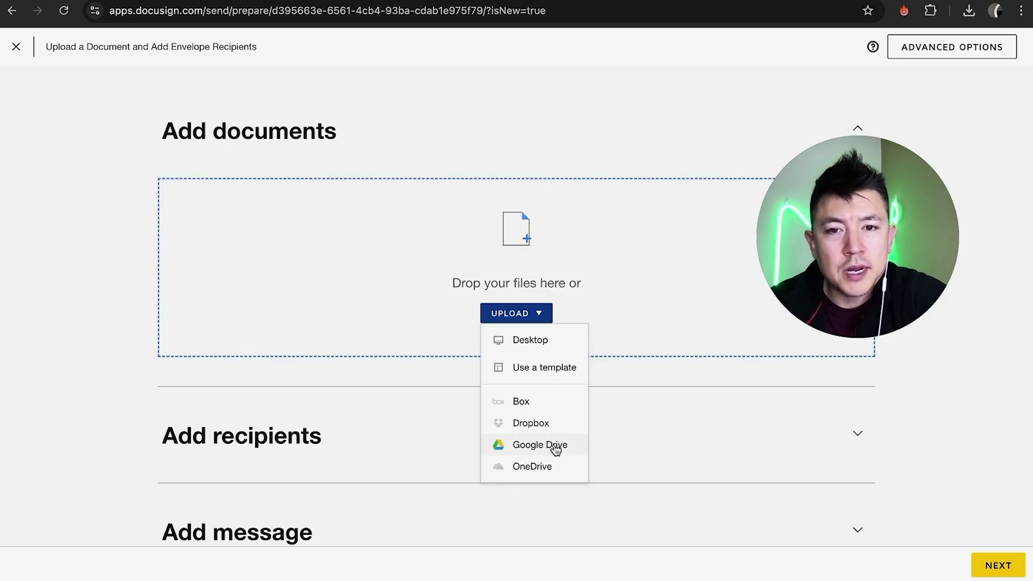
click(539, 341)
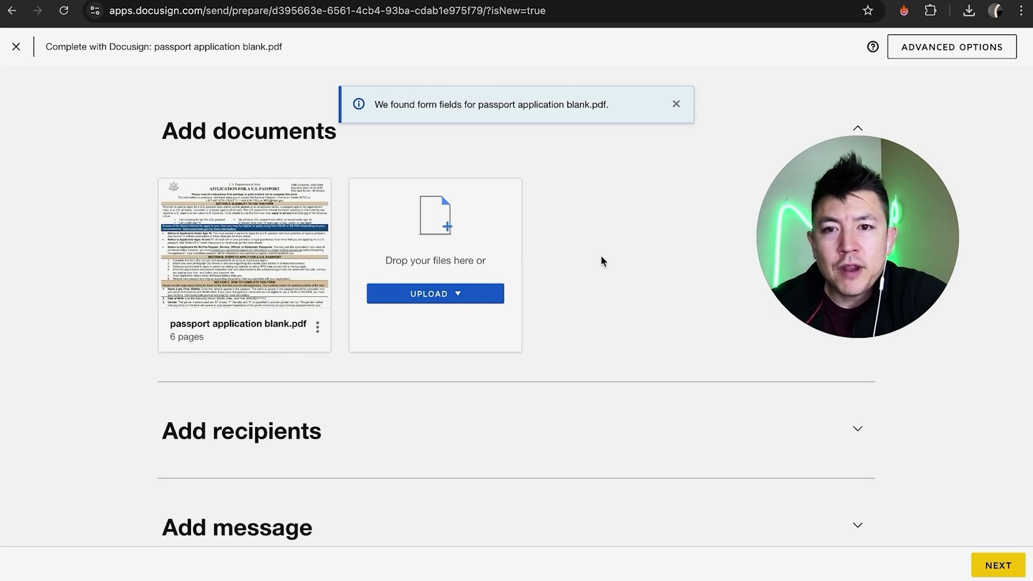
scroll(623, 266, down, 2)
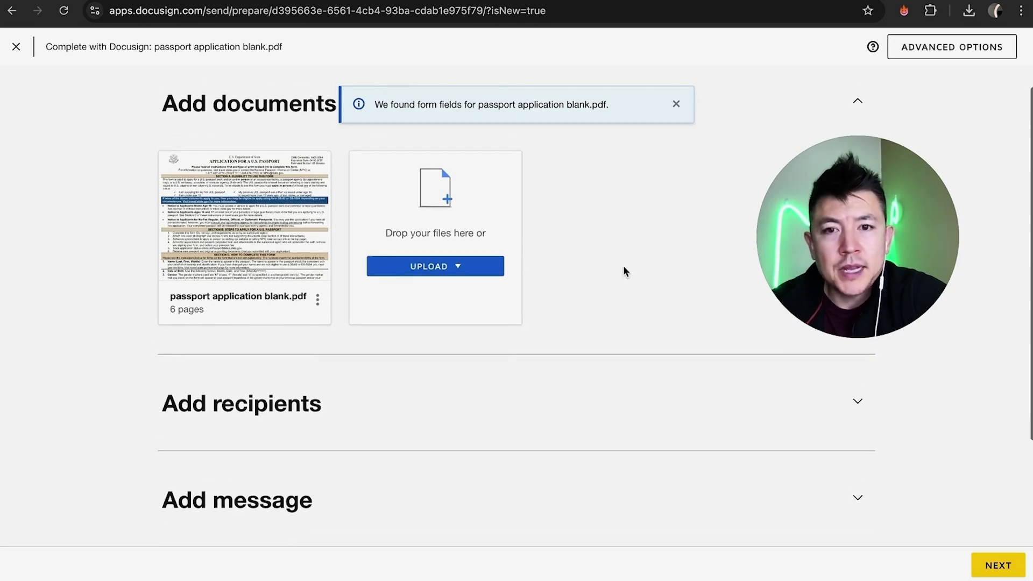
Add a recipient card, then delete the extra empty one so a single signer remains.
click(711, 377)
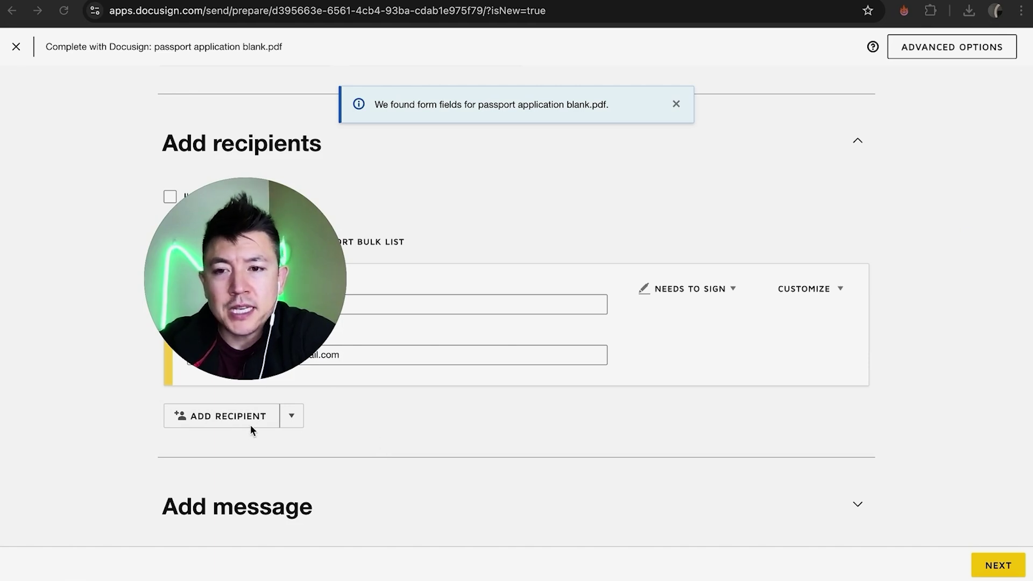
click(235, 415)
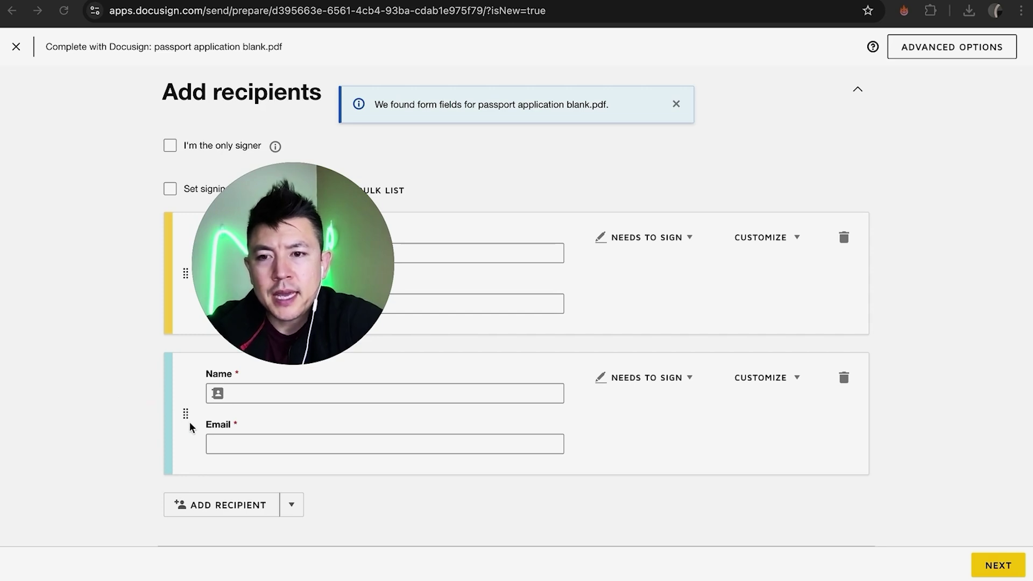
click(843, 378)
scroll(810, 327, down, 1)
Write the email message 'this is the document. Sign it NOW!' and continue past envelope setup.
click(856, 392)
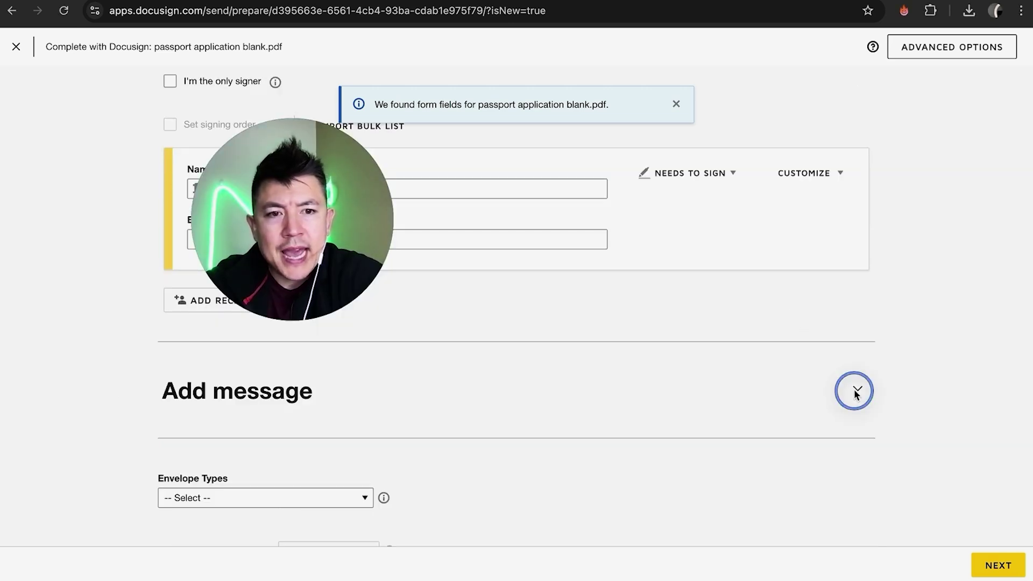
scroll(741, 409, down, 1)
scroll(741, 409, down, 1)
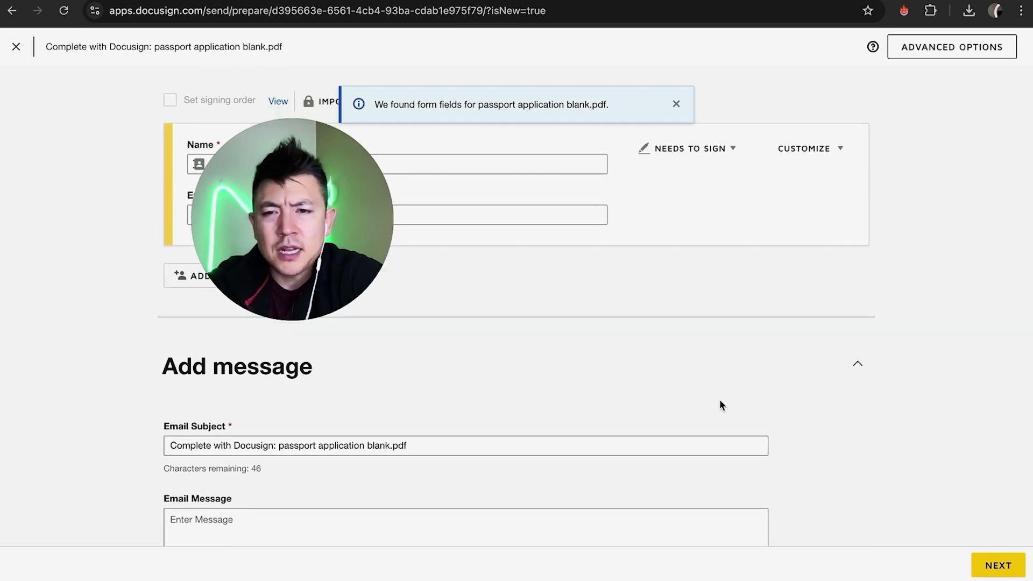
scroll(722, 402, down, 2)
click(219, 429)
text(this is)
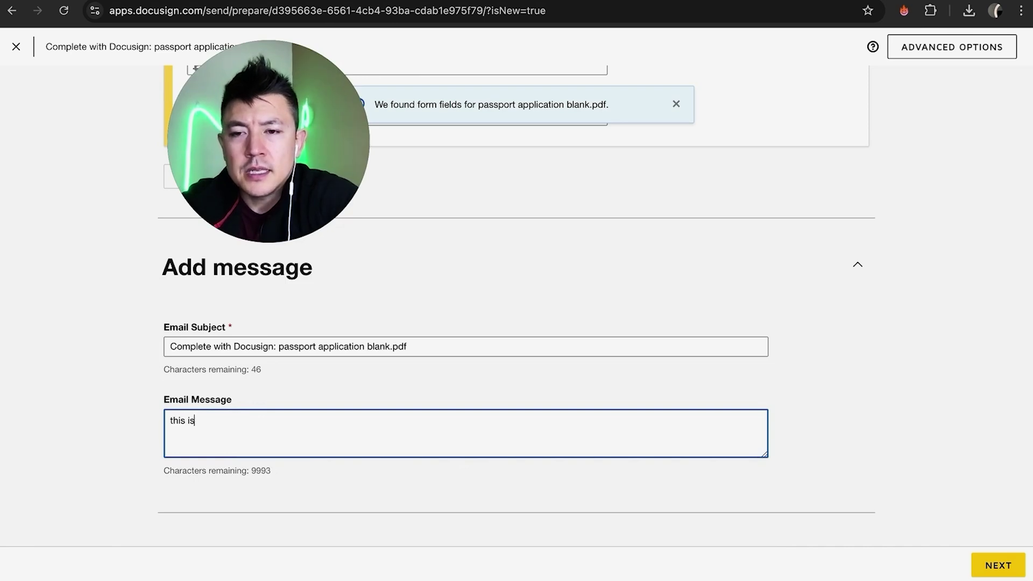
text( the document. Sign it NOW!)
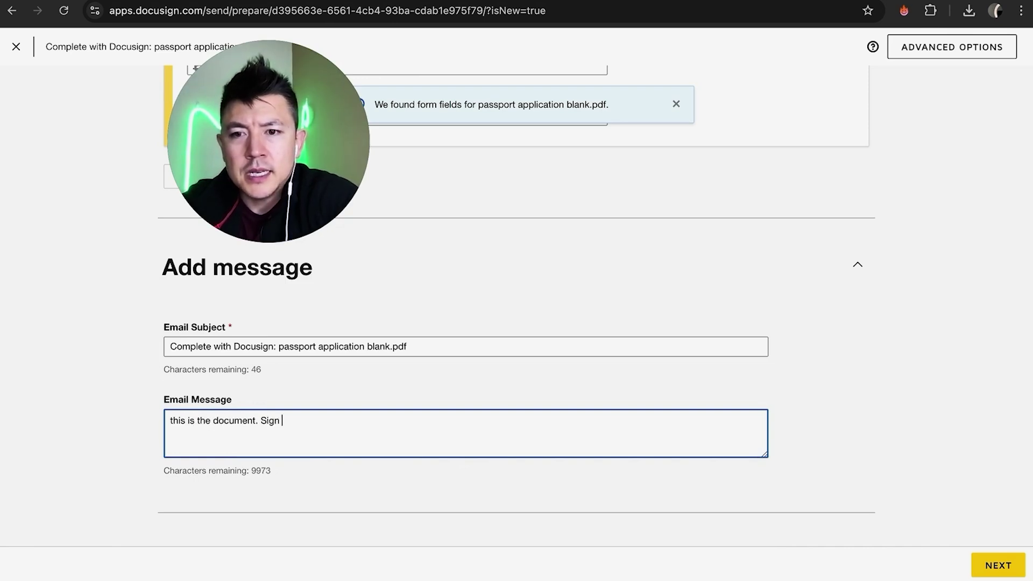
click(822, 353)
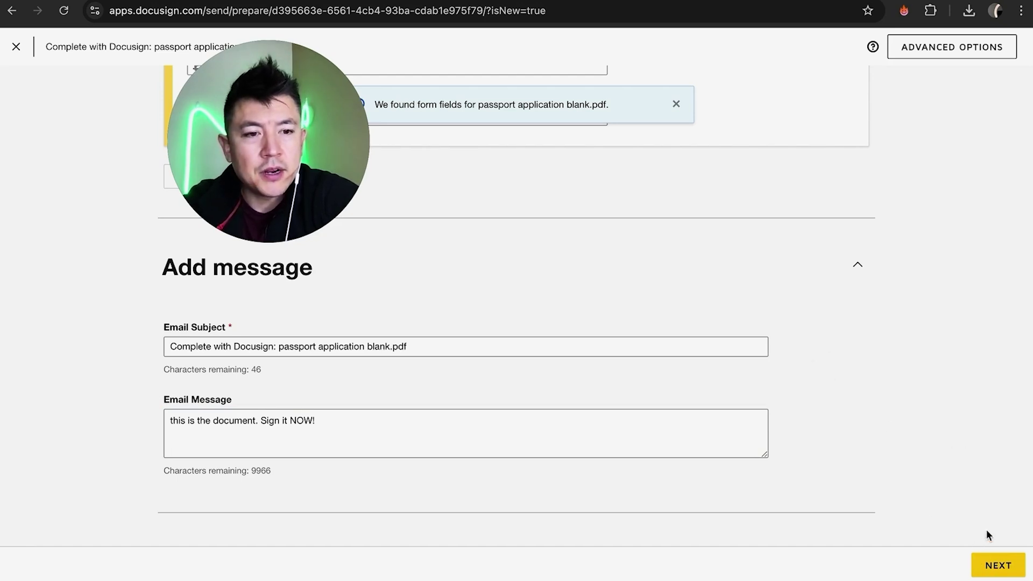
click(996, 564)
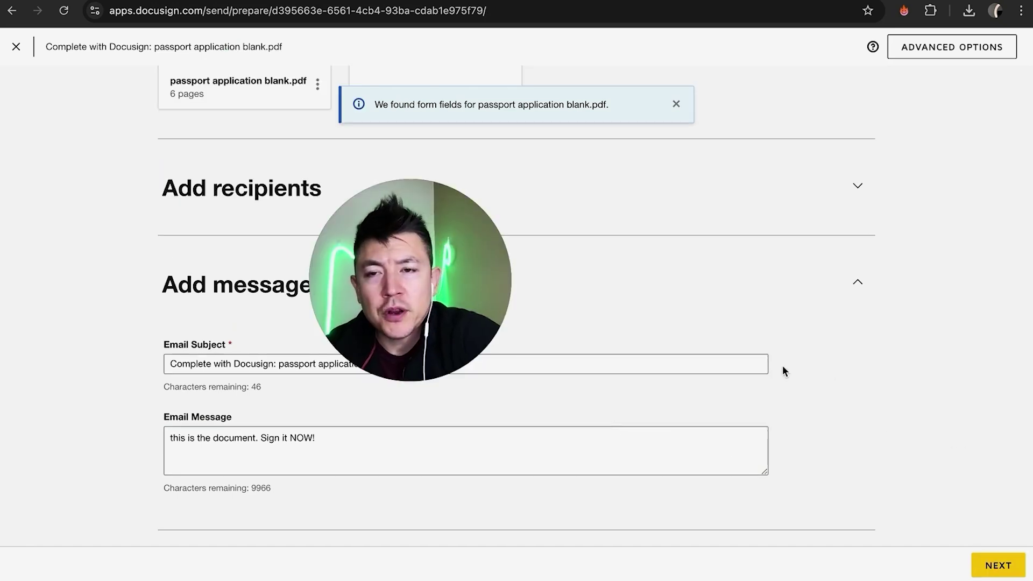
Add a second signer to the recipients list and proceed to placing fields on the PDF.
click(857, 190)
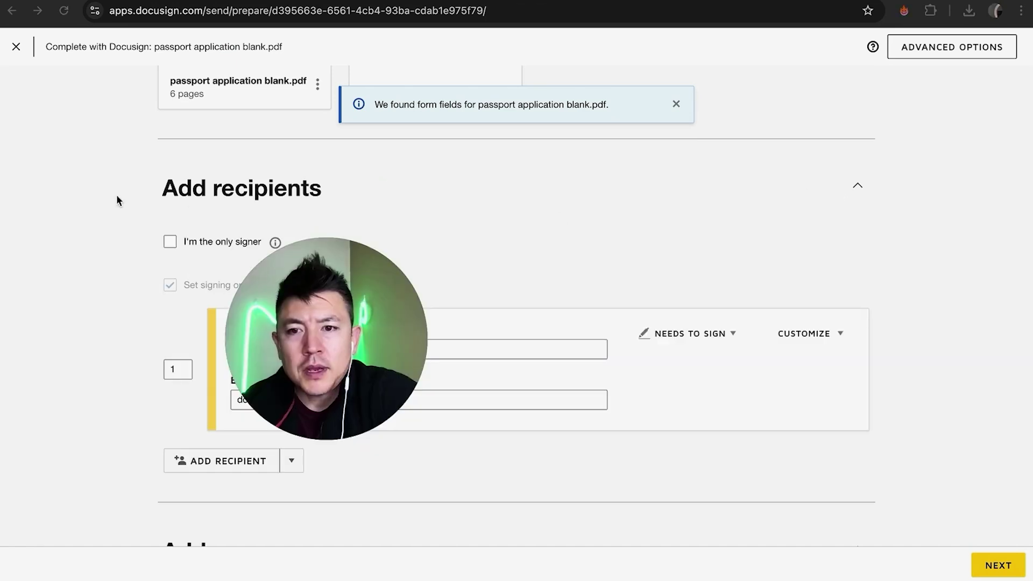
scroll(78, 386, down, 2)
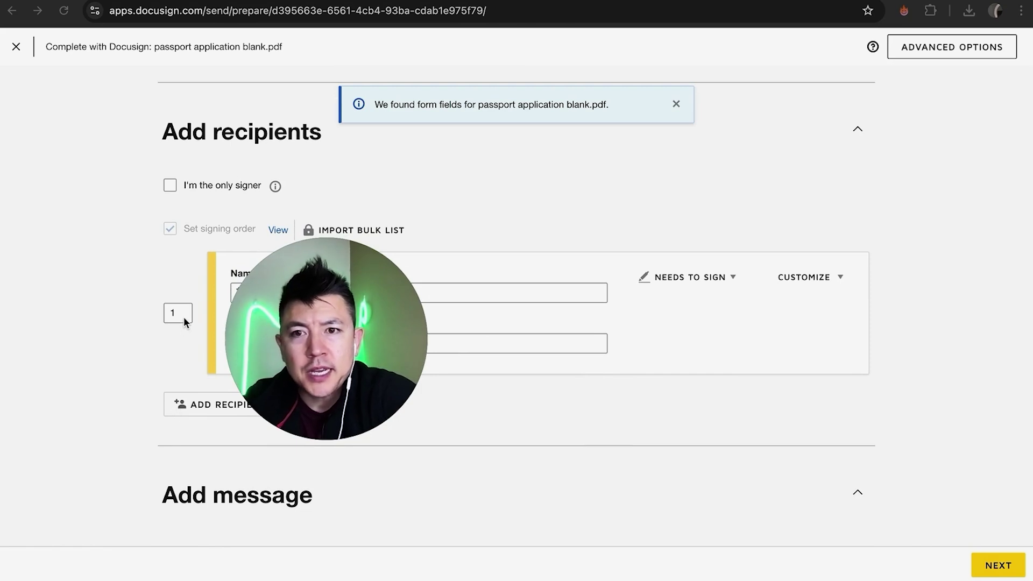
click(215, 408)
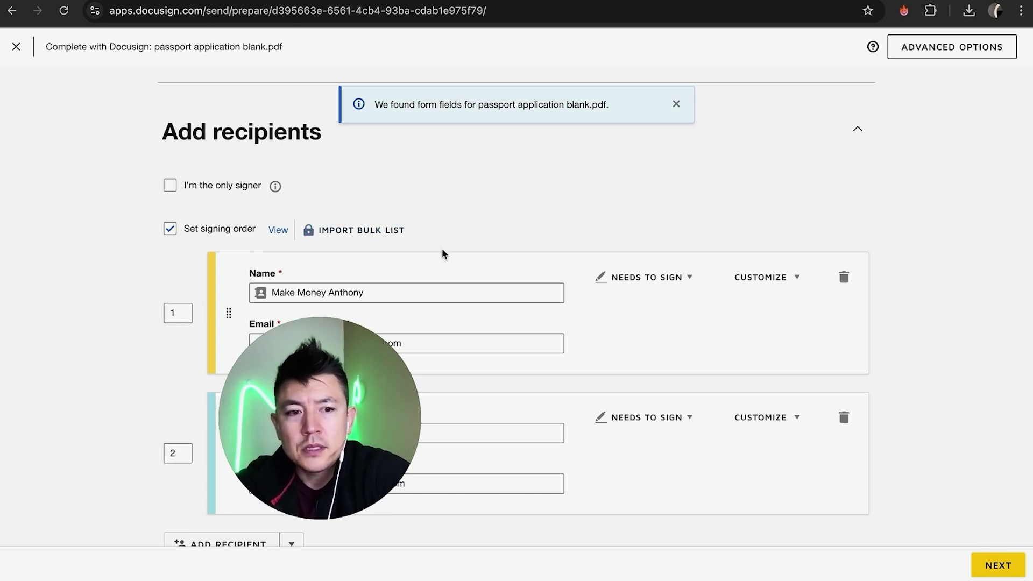
click(998, 565)
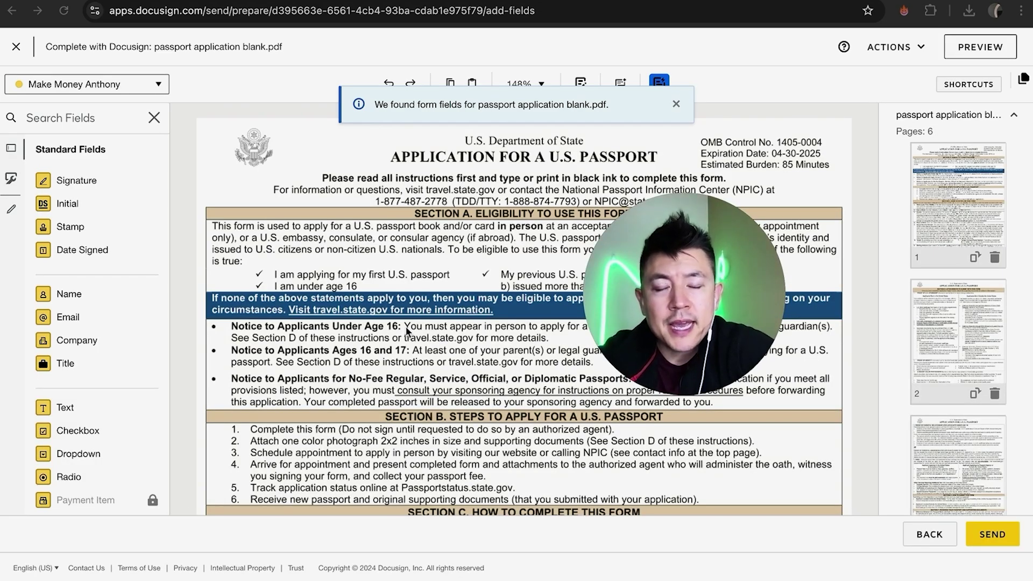
scroll(405, 371, down, 10)
scroll(405, 371, down, 1)
scroll(405, 372, up, 8)
scroll(405, 371, up, 1)
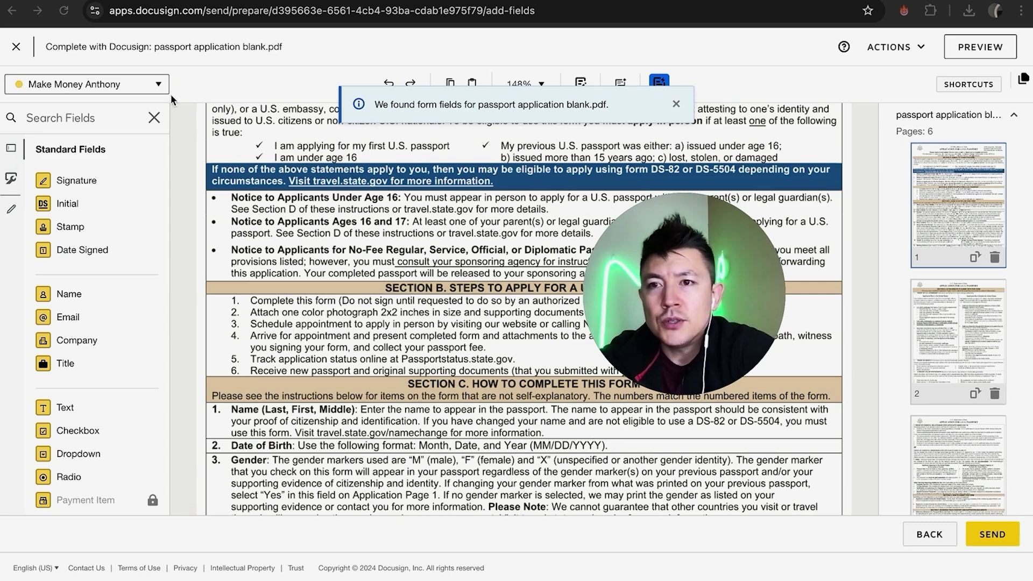
click(157, 86)
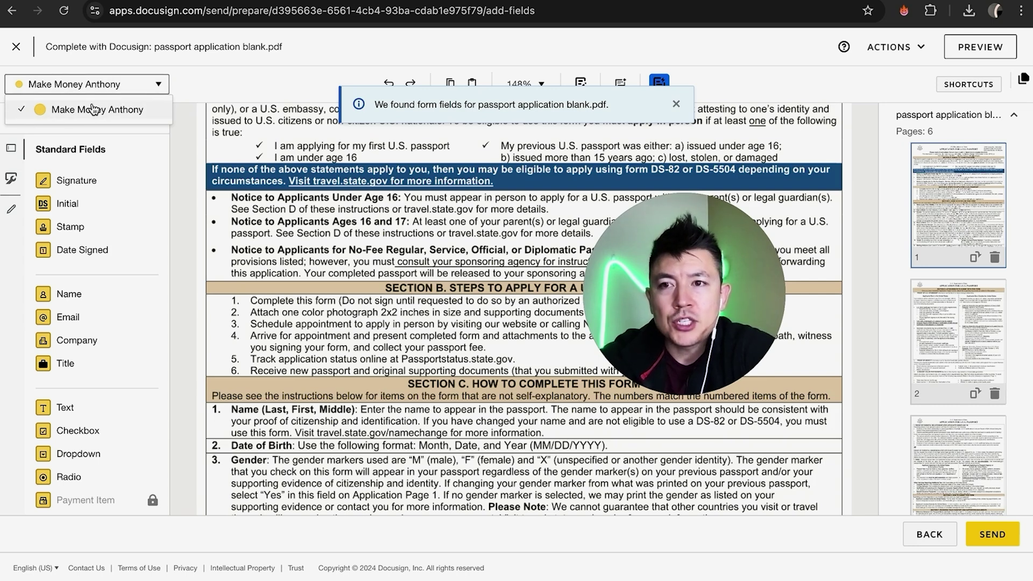
click(158, 84)
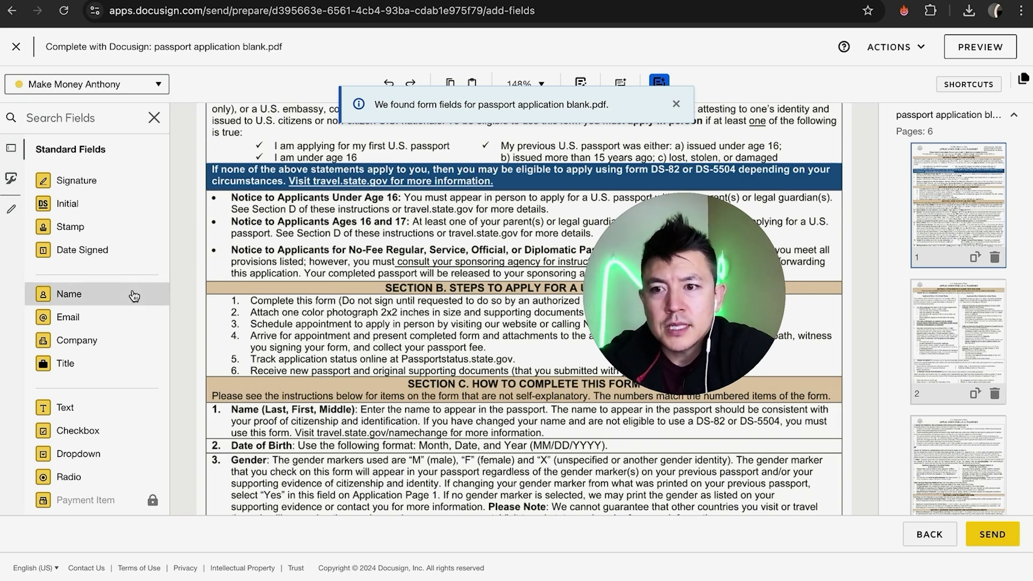
Place a text field on the Date of Birth line with prefilled text 'DEC'.
click(75, 411)
drag(75, 411, 651, 452)
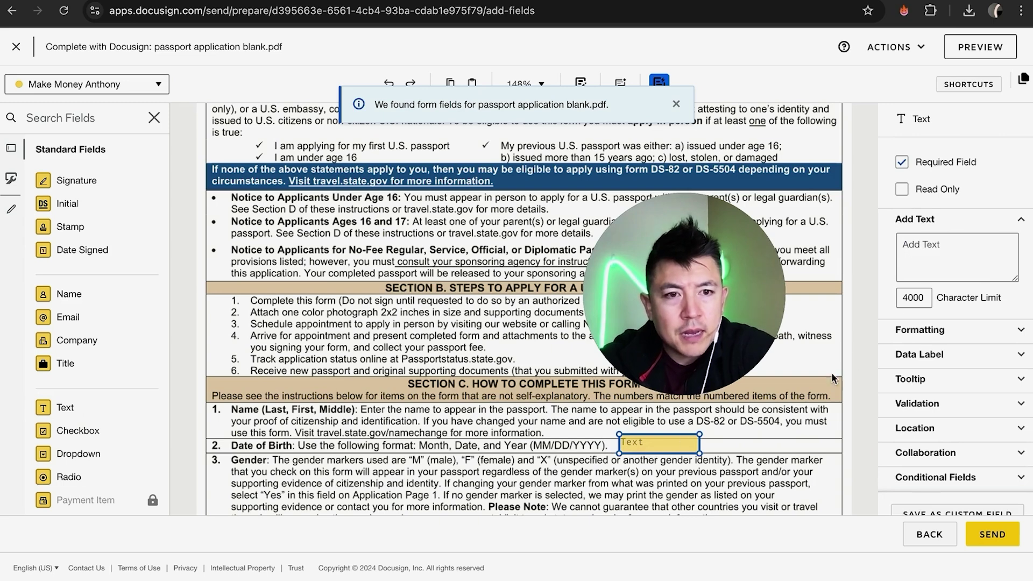
click(919, 248)
text(DEC 31, 1965)
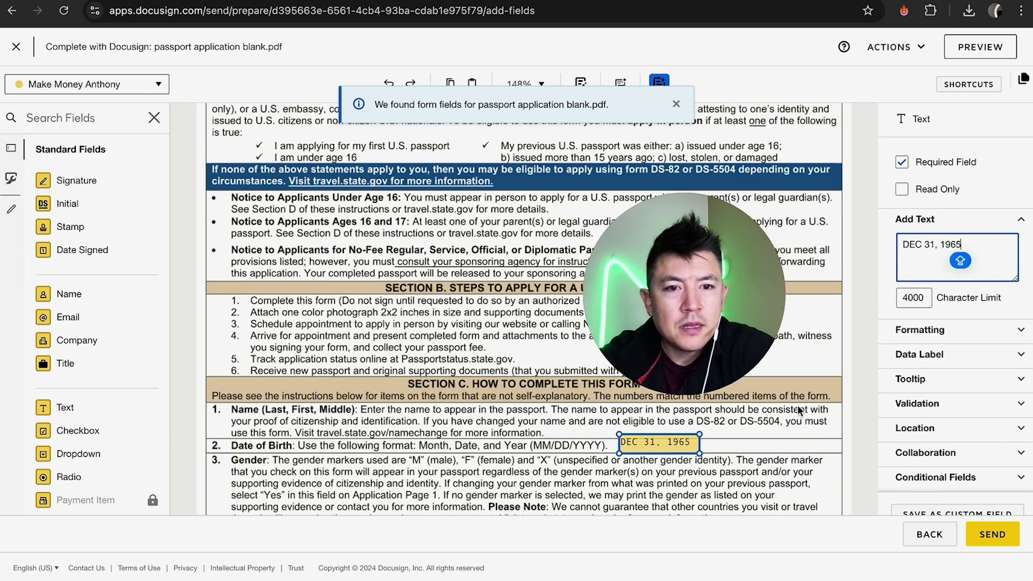
click(683, 460)
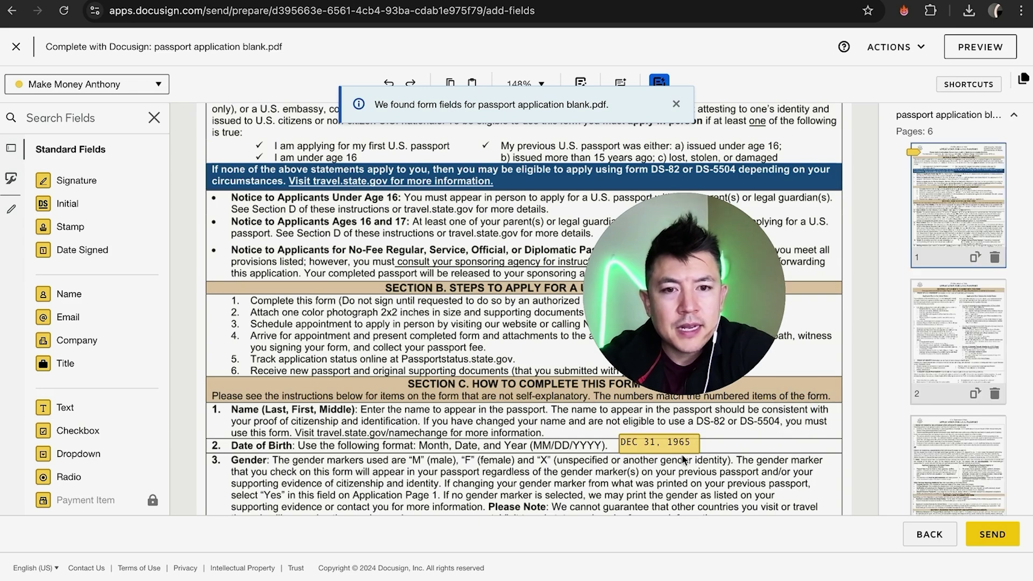
click(653, 443)
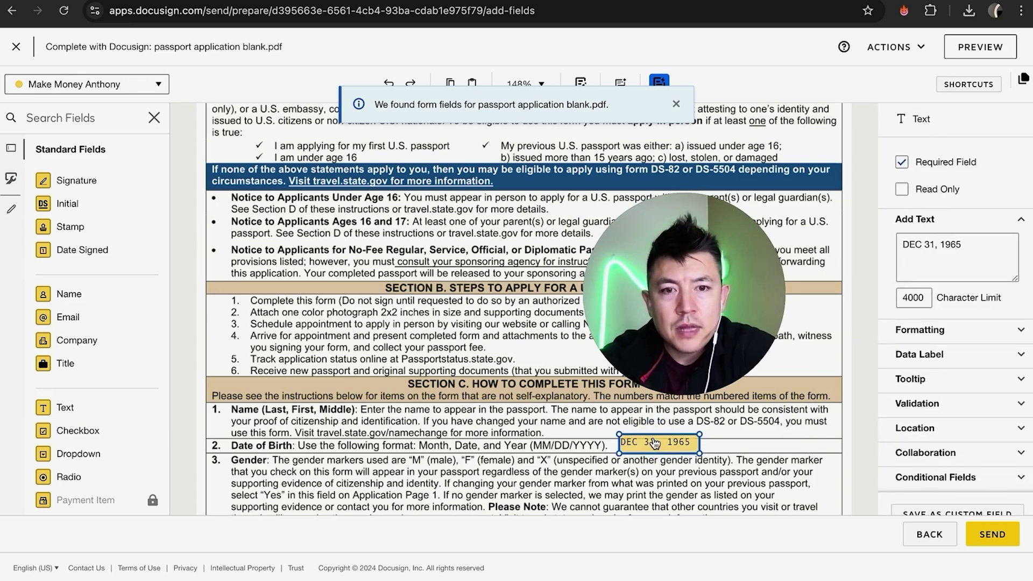
click(574, 442)
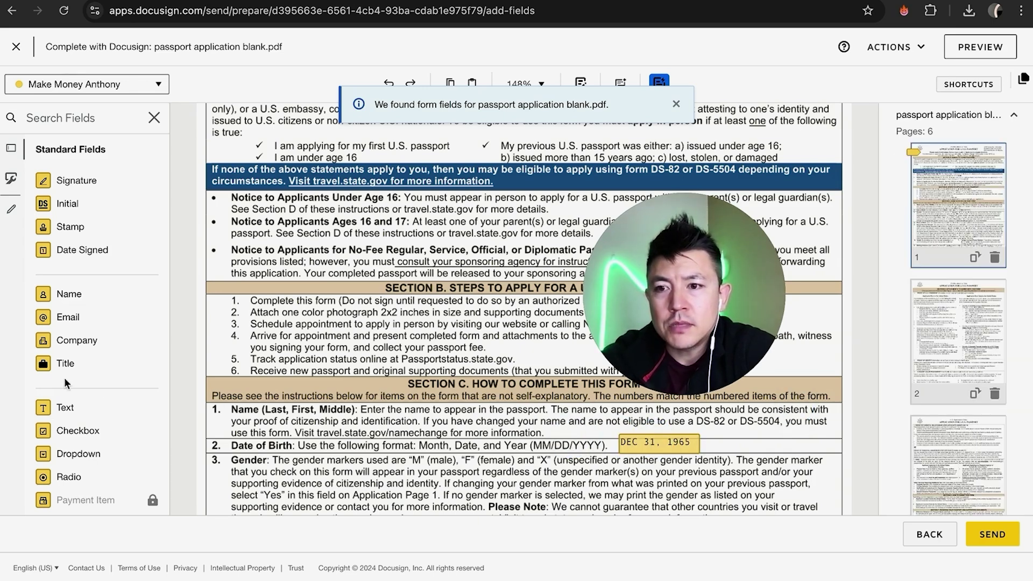
Add another blank text field there and delete the prefilled DEC 31, 1965 field.
scroll(64, 380, down, 1)
drag(75, 350, 720, 456)
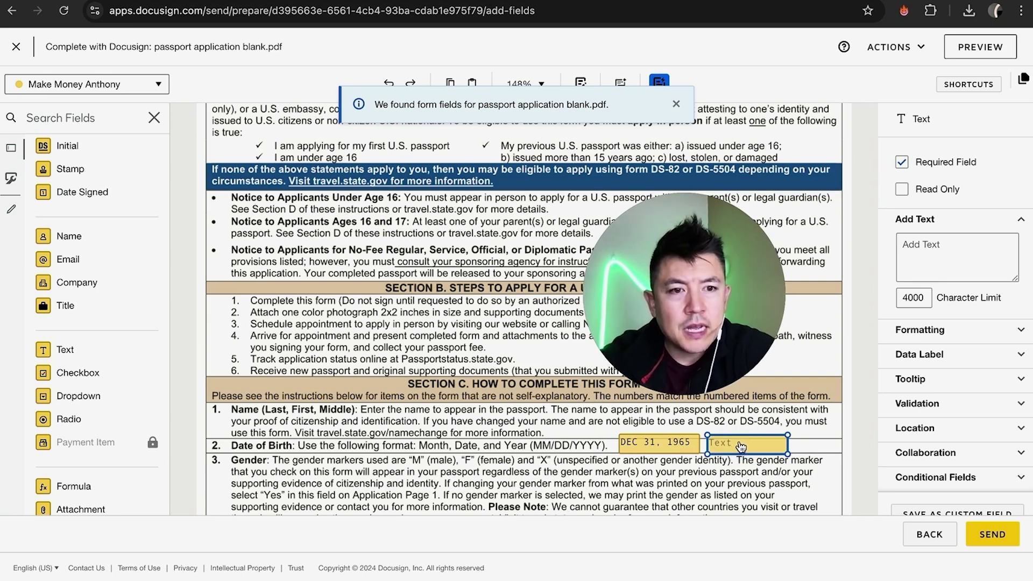
click(674, 444)
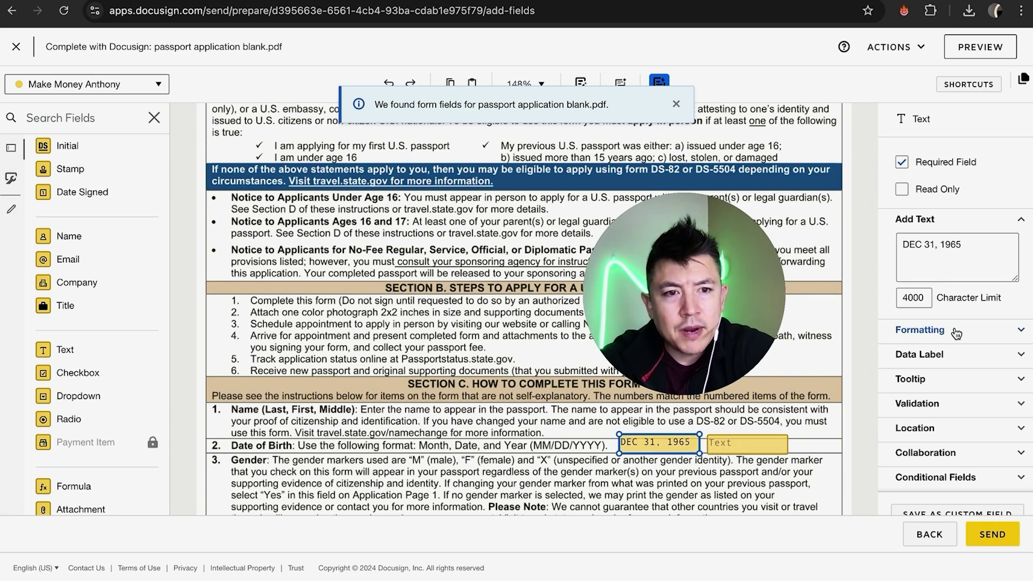
scroll(952, 463, down, 1)
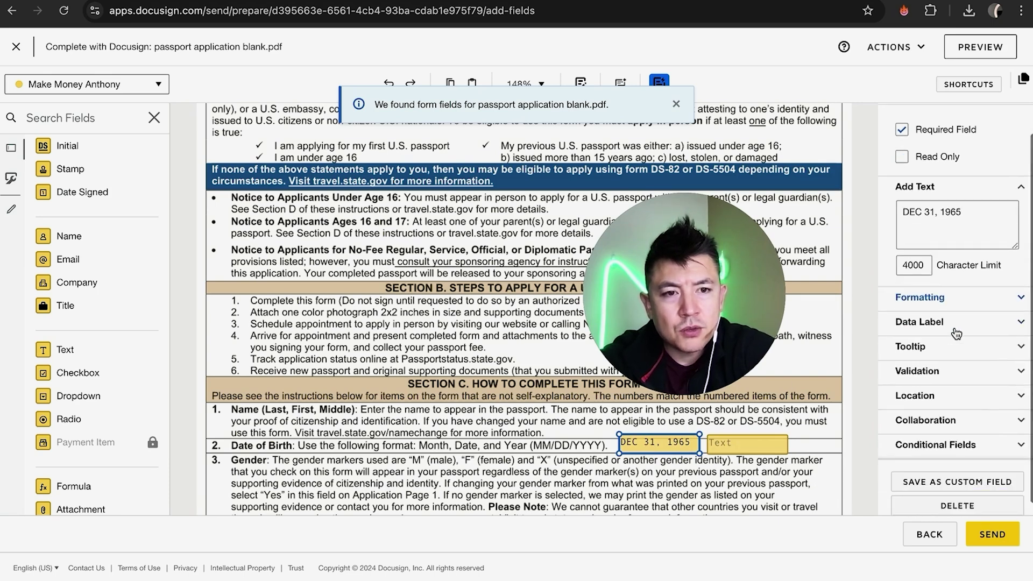
click(926, 500)
click(746, 446)
Place an Initial field near the footer of page 1.
drag(746, 446, 666, 445)
scroll(389, 405, down, 1)
scroll(389, 405, down, 7)
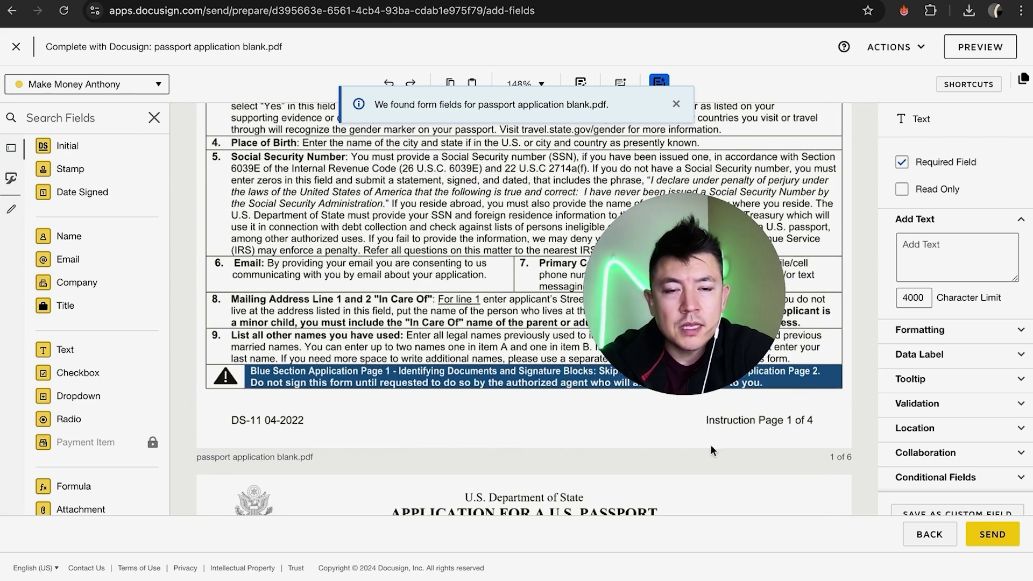
drag(99, 141, 199, 410)
Add an Initial field by page 2's lower-left margin and scroll to Section D citizenship proof.
scroll(366, 380, down, 15)
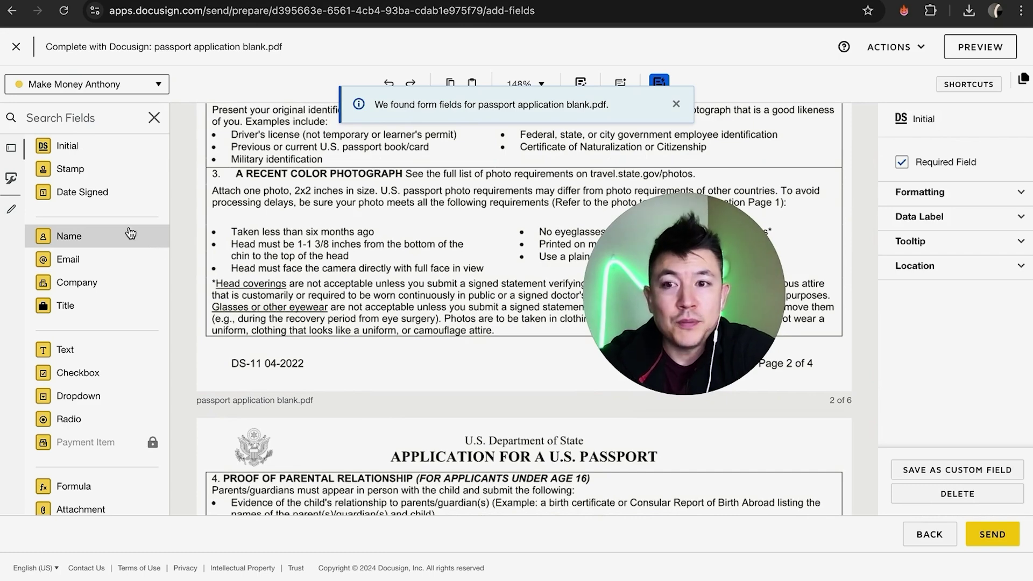
drag(93, 150, 185, 425)
scroll(379, 347, up, 7)
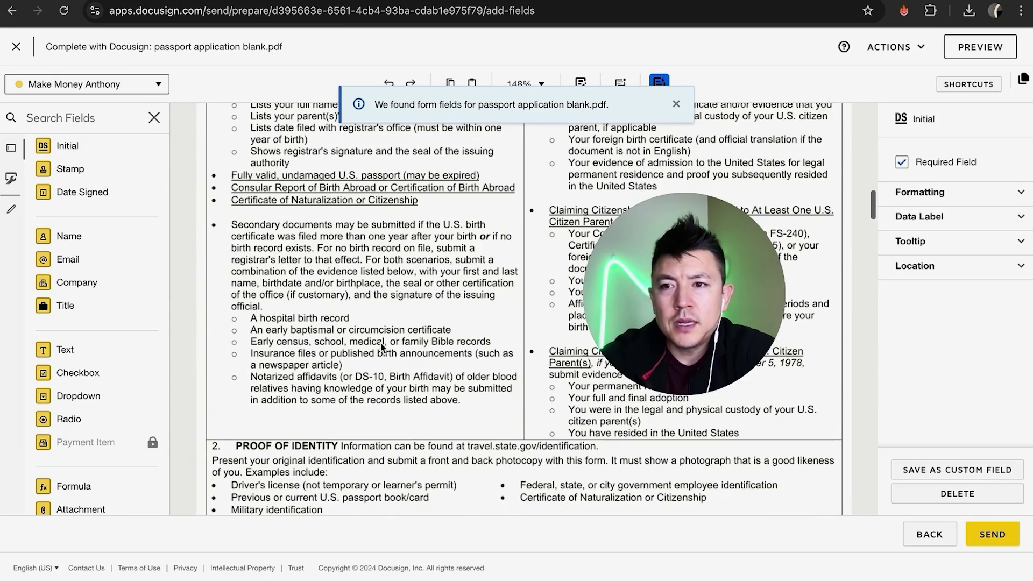
scroll(380, 342, up, 2)
scroll(380, 342, down, 1)
scroll(380, 342, up, 3)
scroll(380, 342, down, 2)
scroll(380, 342, up, 2)
scroll(380, 342, down, 2)
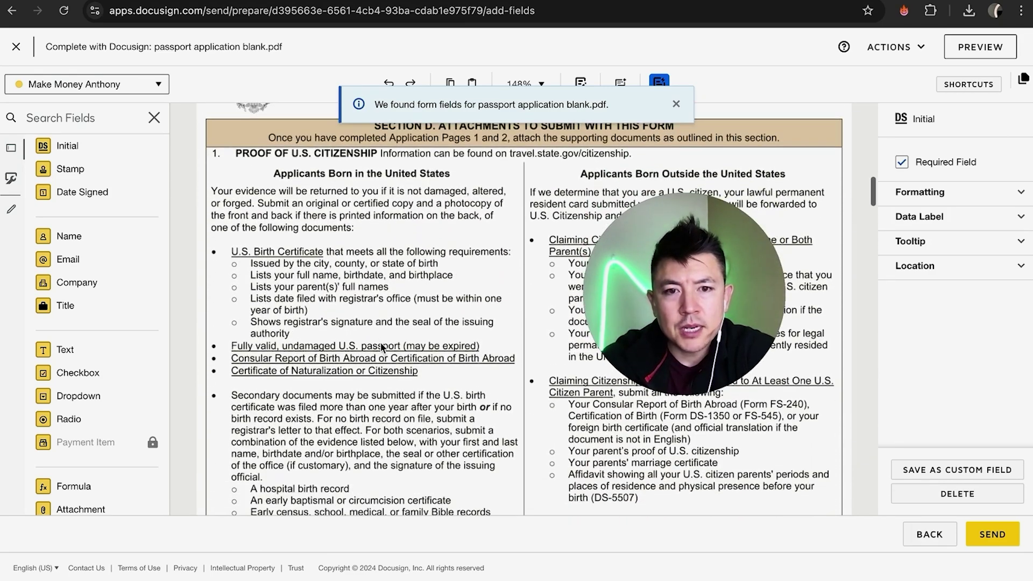
scroll(566, 428, down, 2)
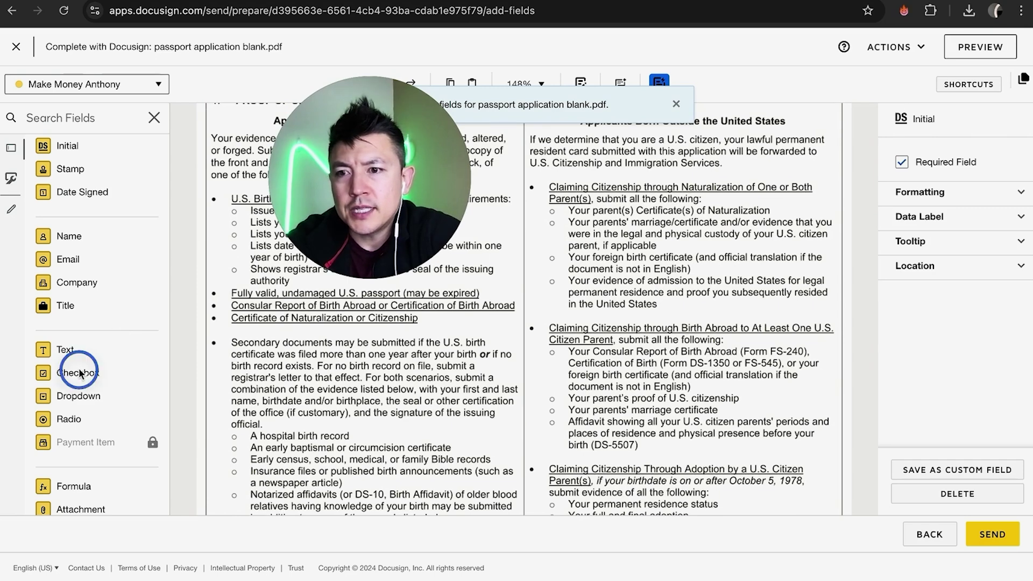
Place four checkboxes beside the naturalization evidence items as one group.
drag(76, 373, 550, 214)
drag(153, 372, 552, 228)
click(553, 243)
drag(78, 375, 553, 283)
click(656, 254)
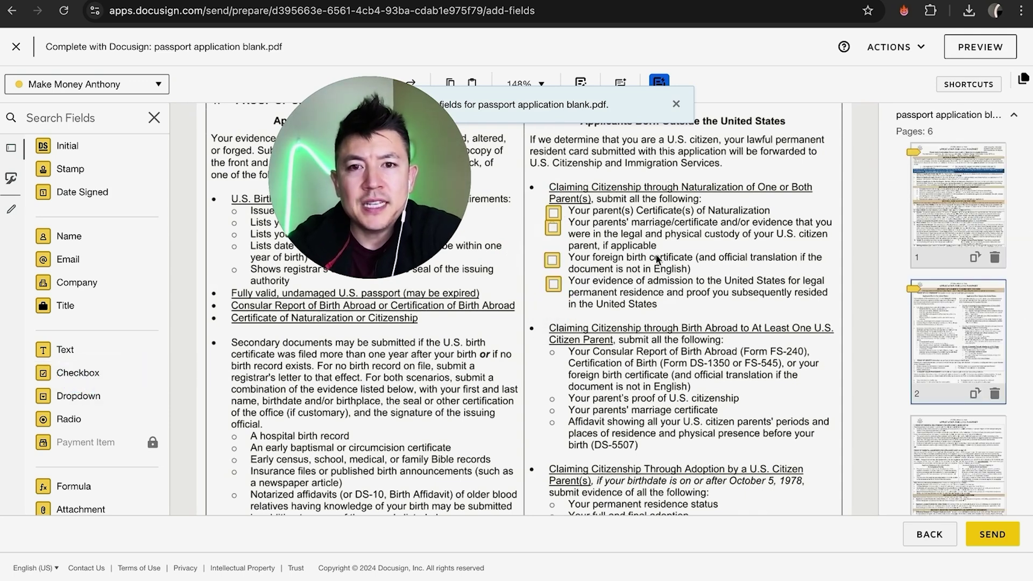
Set the group's first checkbox to be checked by default.
click(554, 214)
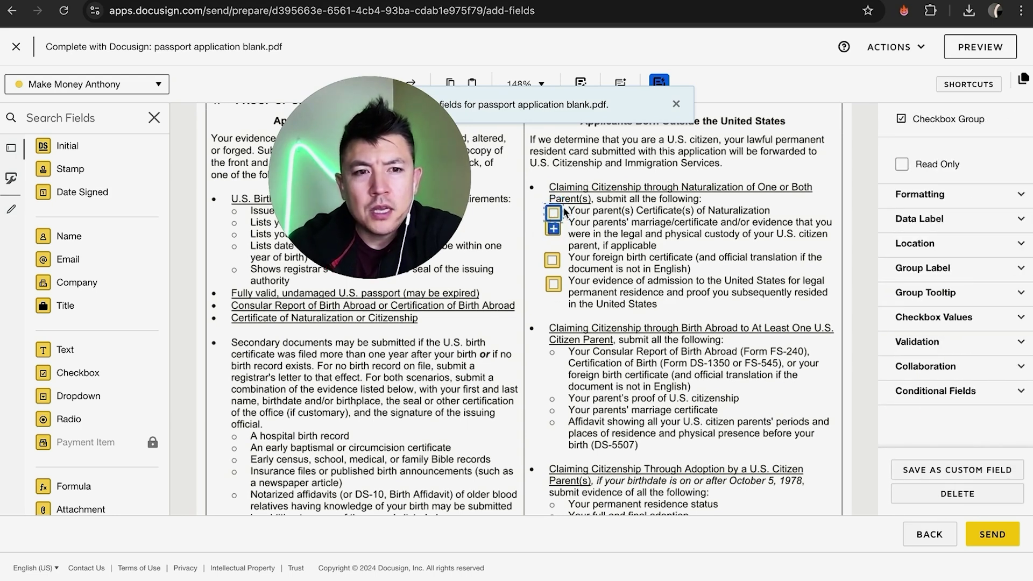
click(597, 217)
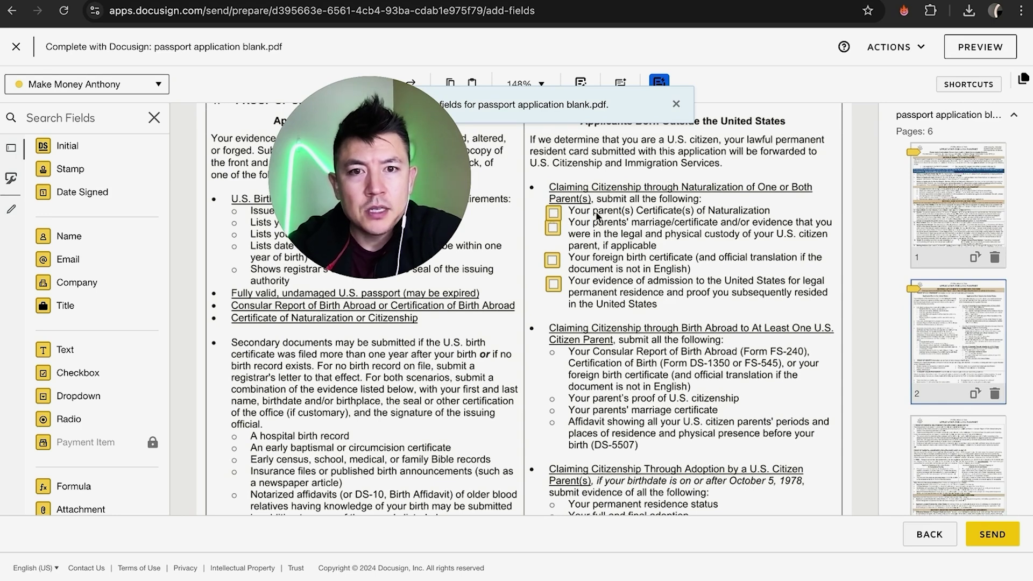
click(555, 218)
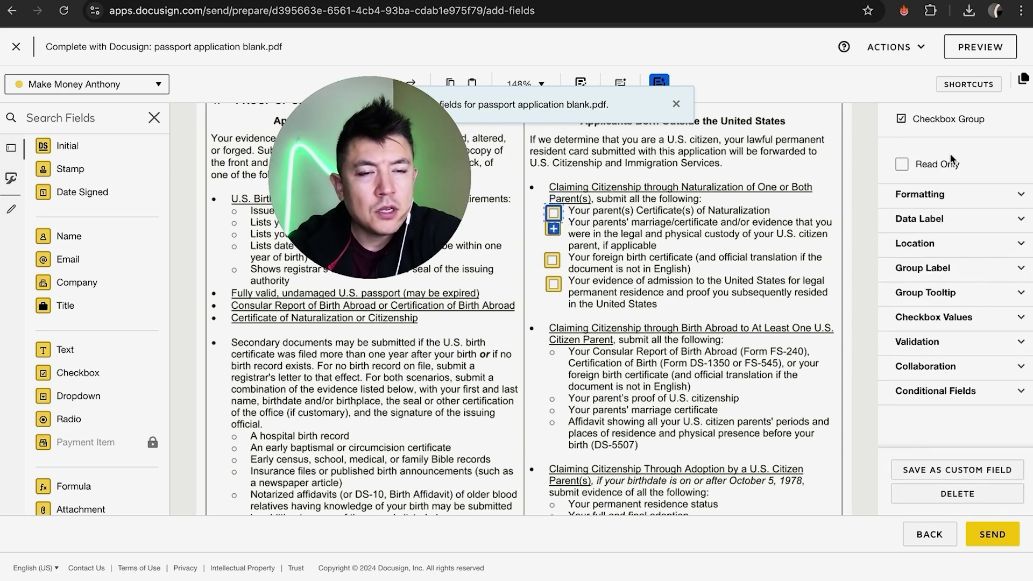
click(984, 320)
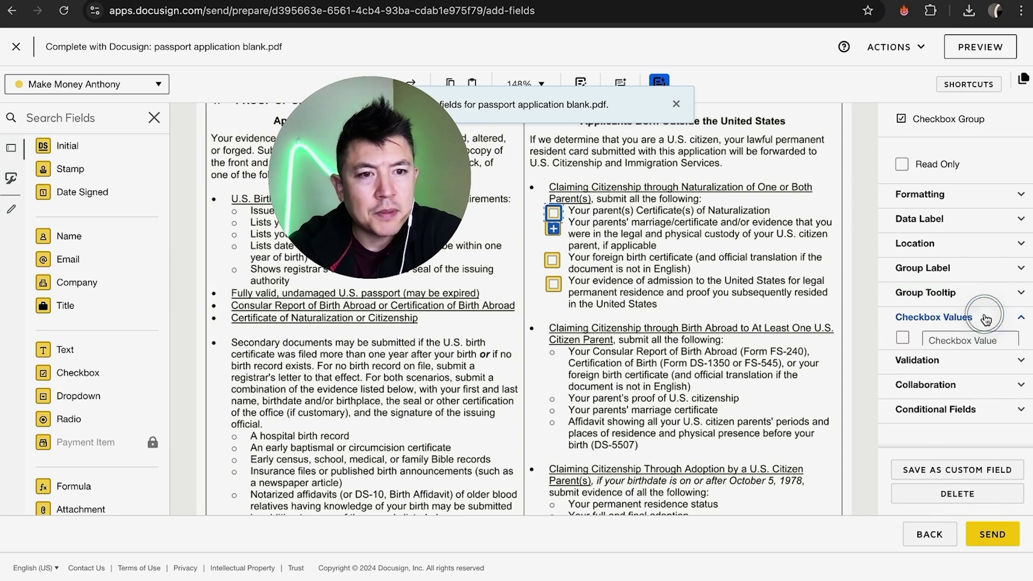
click(903, 340)
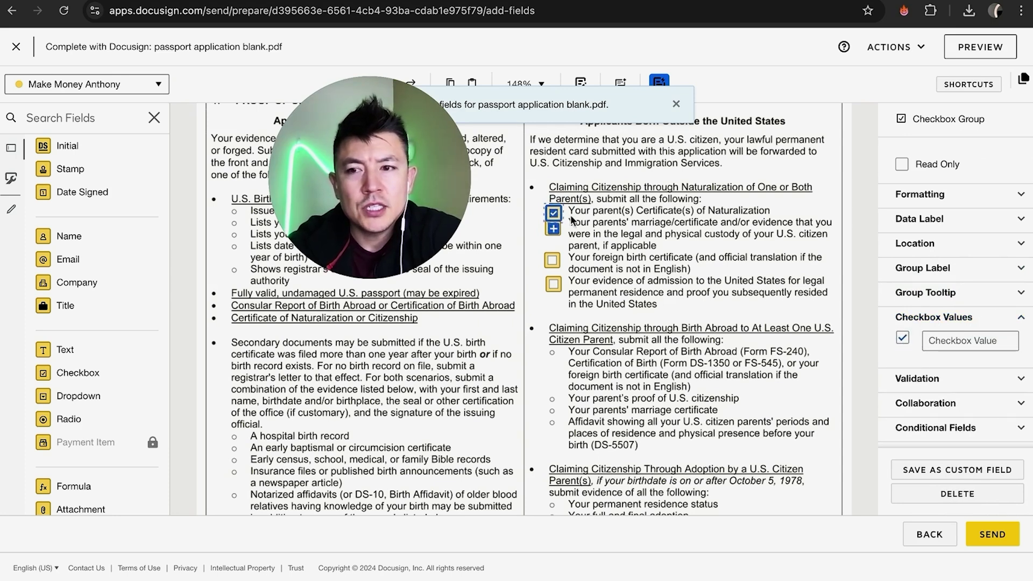
Place a Signature field and a Date Signed field on the citizenship evidence name line.
scroll(448, 411, down, 7)
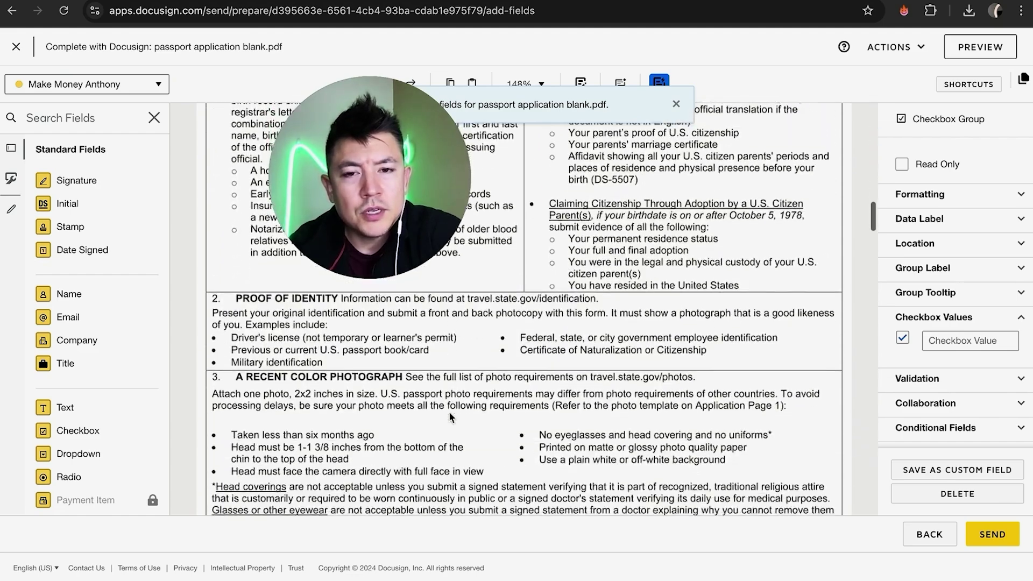
scroll(451, 416, down, 20)
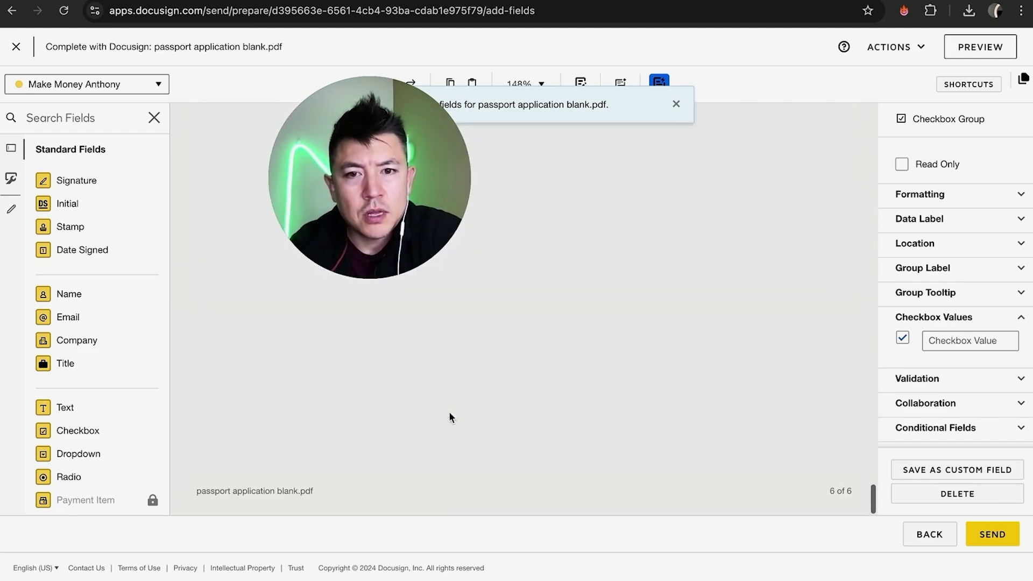
scroll(448, 411, up, 2)
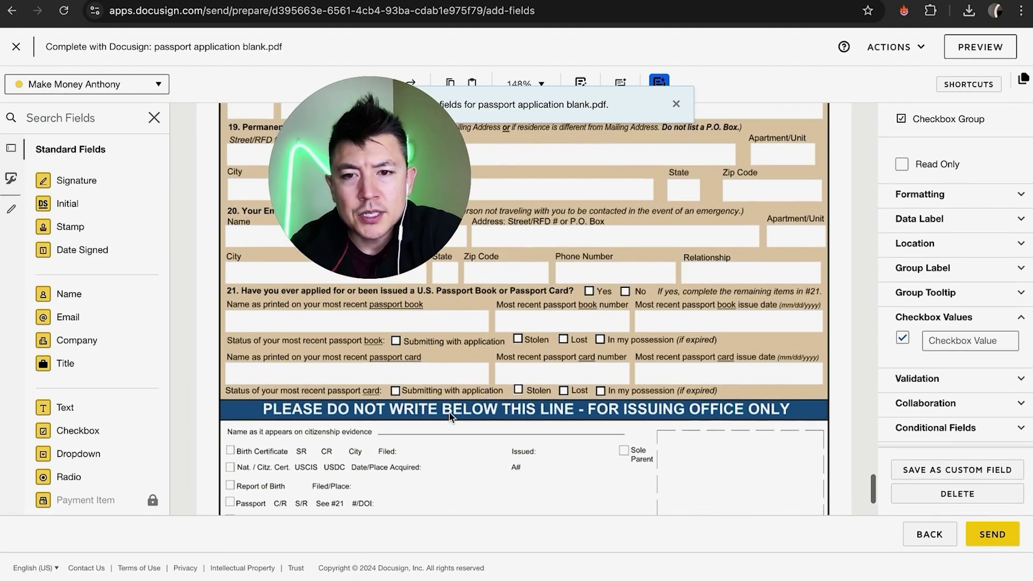
scroll(448, 411, down, 1)
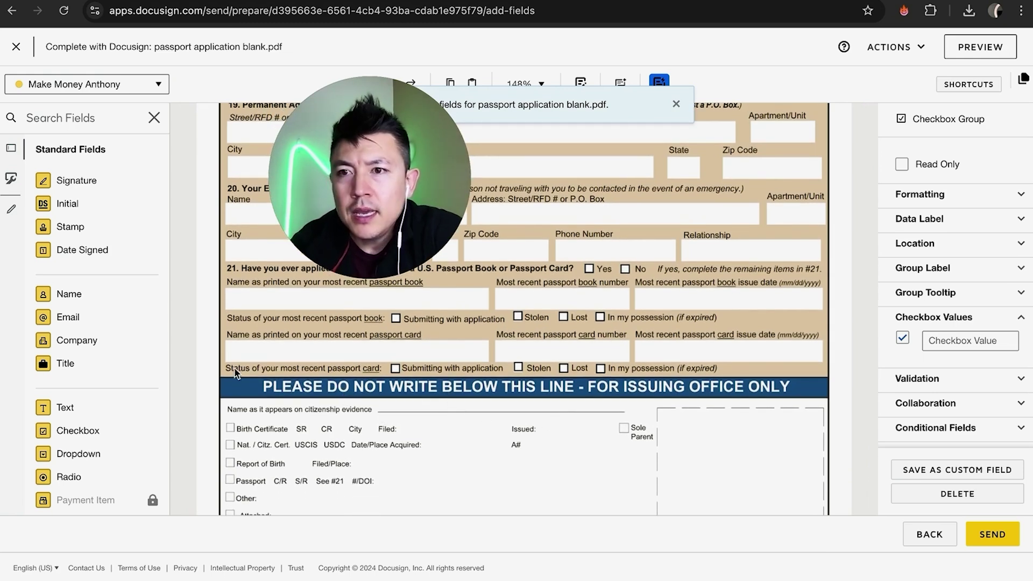
mouse_move(87, 182)
mouse_down()
mouse_move(115, 299)
mouse_move(302, 398)
mouse_move(376, 392)
mouse_move(400, 417)
mouse_up()
click(411, 420)
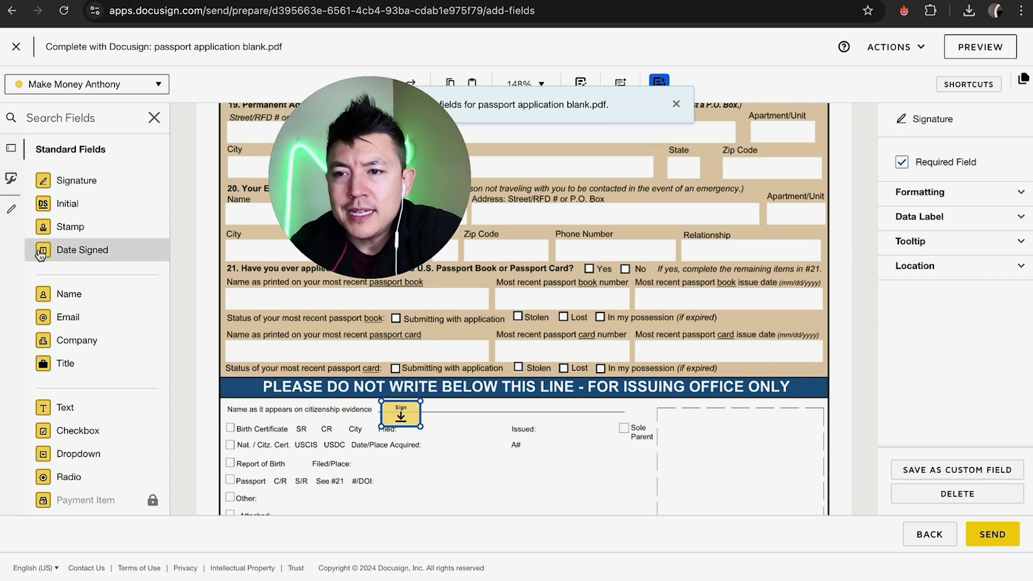
drag(41, 252, 624, 414)
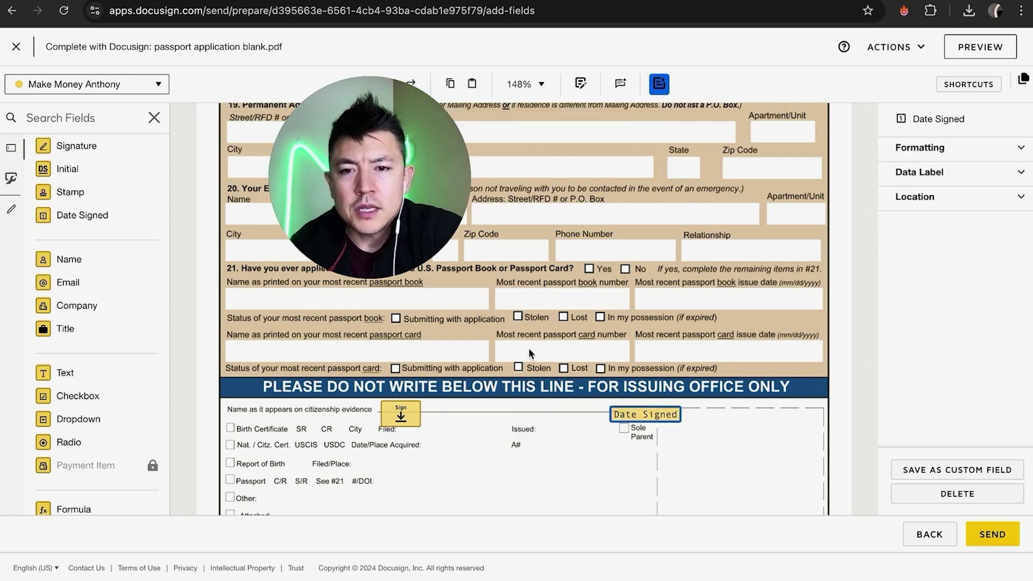
Put a Full Name field in the Name of Applicant box on page 2.
scroll(528, 349, up, 5)
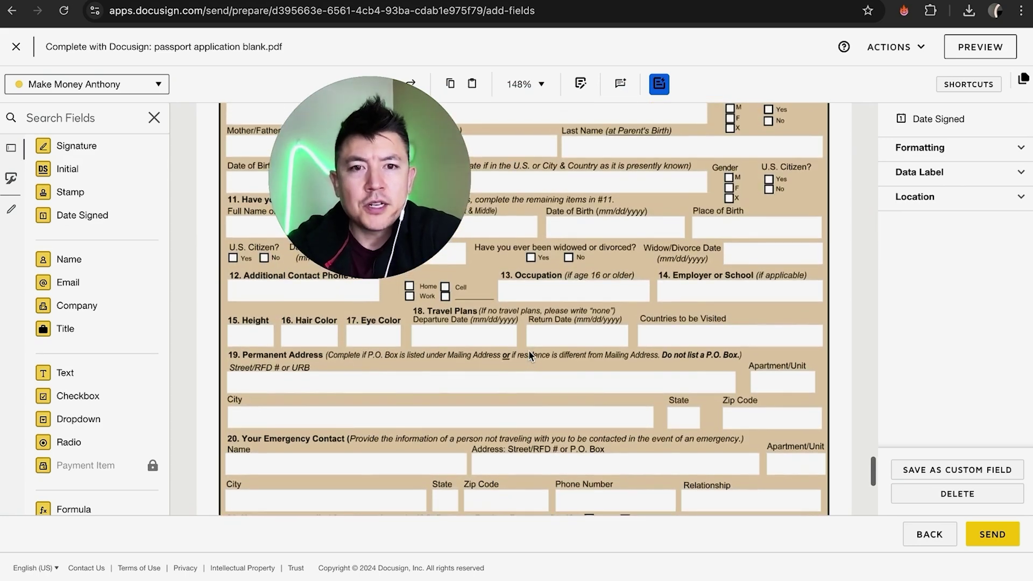
scroll(528, 349, up, 6)
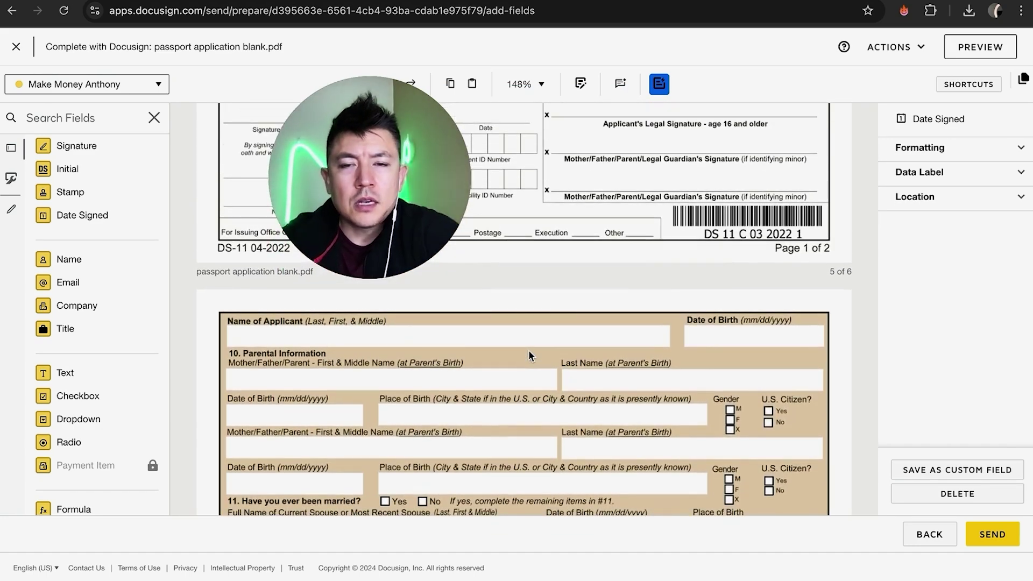
scroll(544, 345, down, 1)
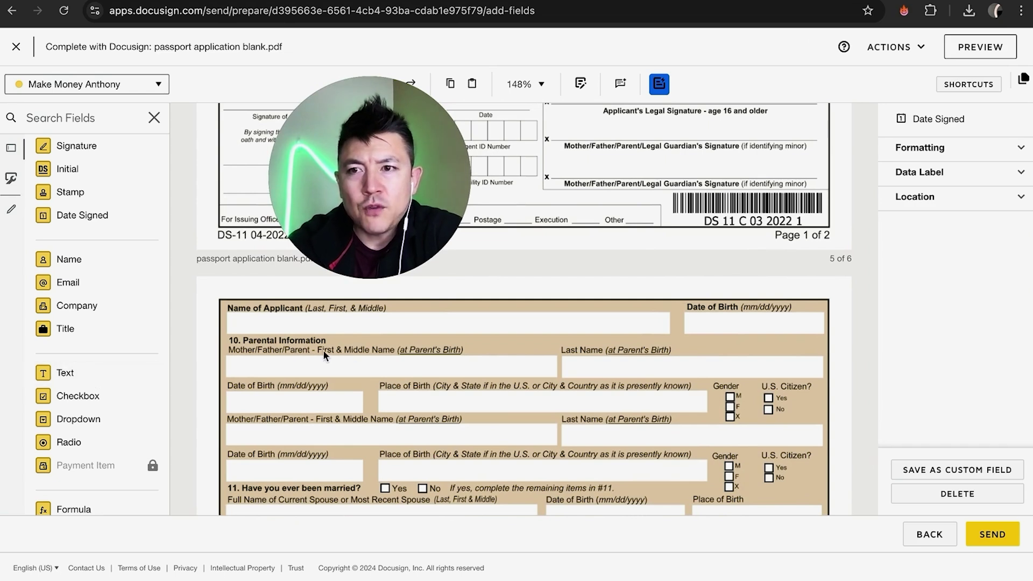
scroll(138, 312, up, 1)
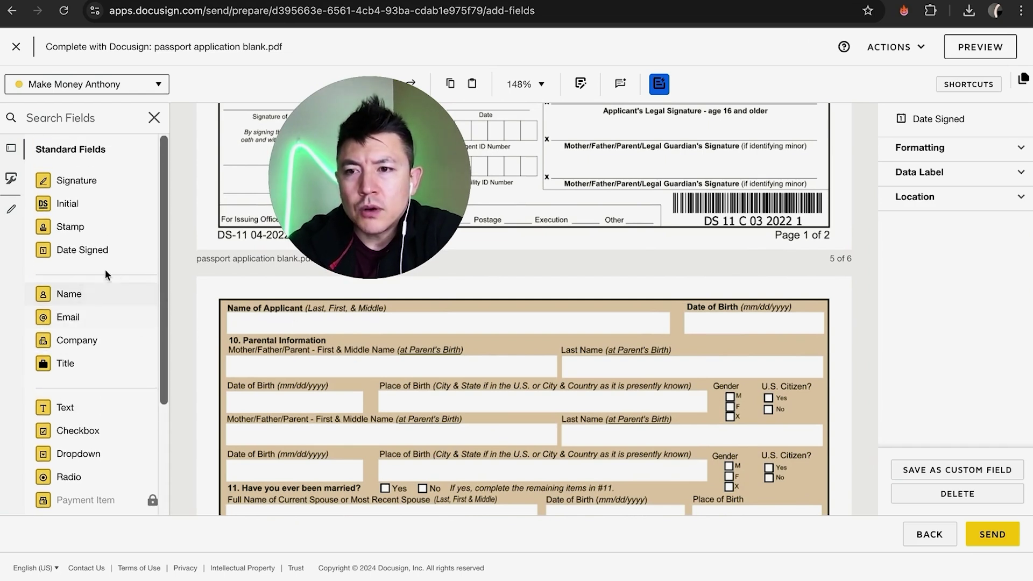
click(88, 293)
drag(88, 293, 272, 324)
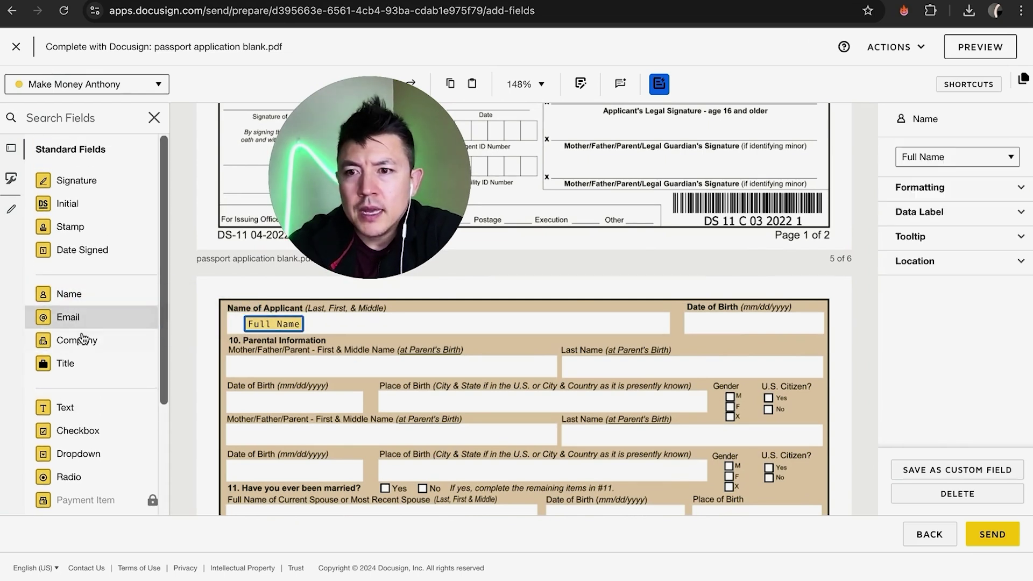
Add text fields for Date of Birth and the parent's first and middle name.
drag(64, 415, 694, 320)
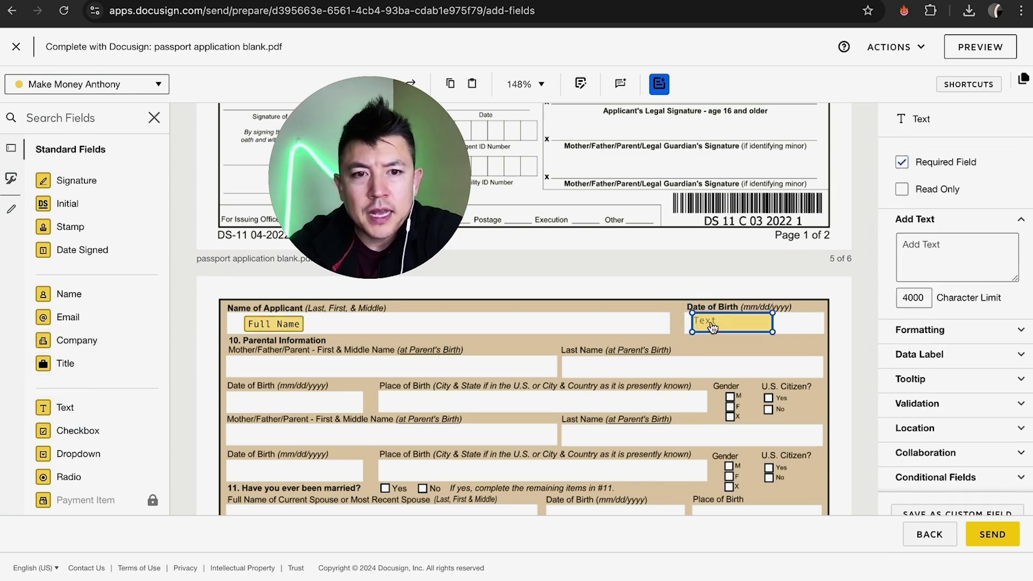
scroll(515, 363, down, 1)
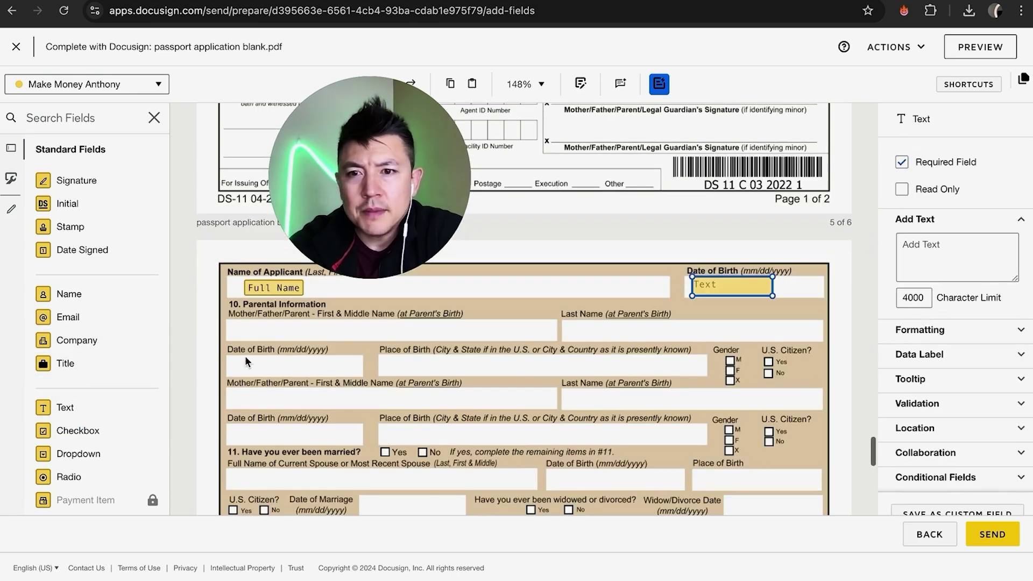
drag(75, 299, 76, 301)
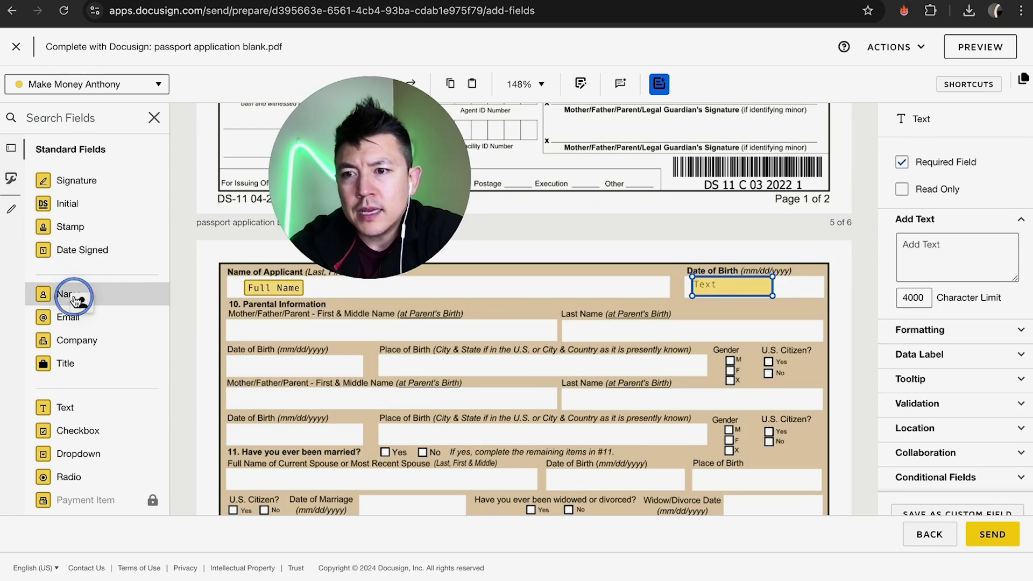
drag(54, 407, 232, 320)
scroll(386, 385, down, 1)
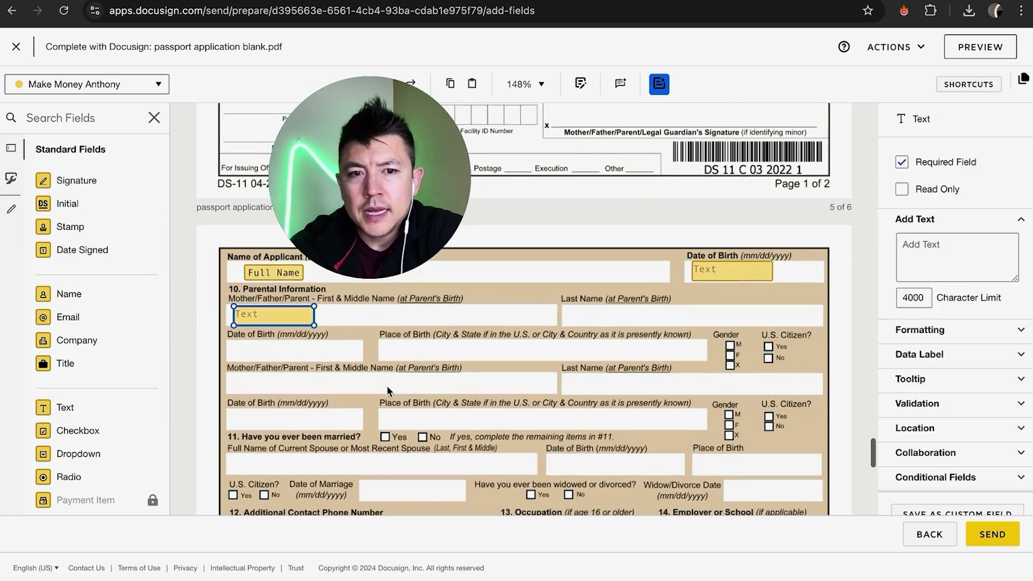
scroll(388, 390, down, 1)
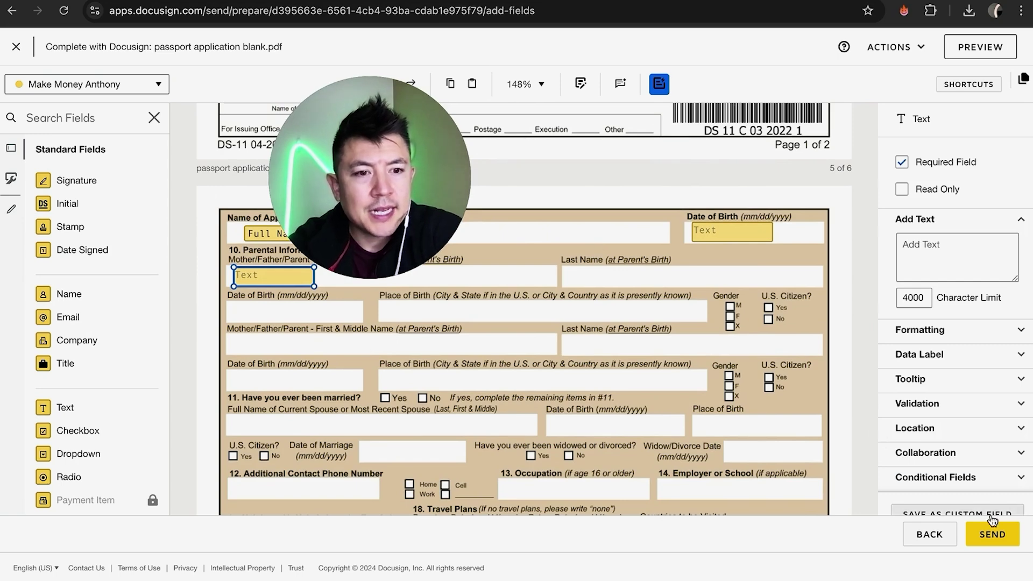
Send the passport envelope, then view the Completed list under Agreements.
click(989, 535)
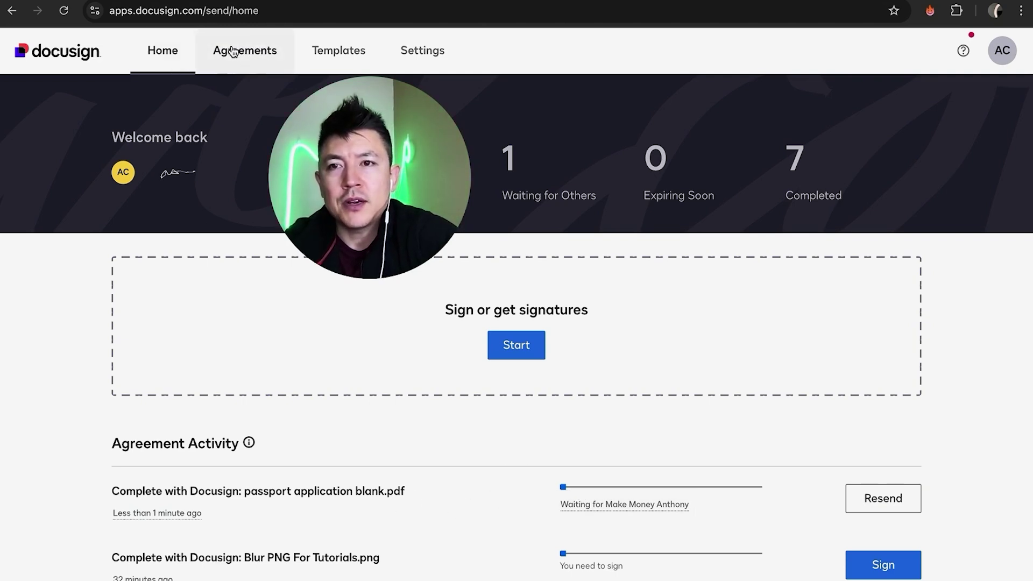
click(249, 54)
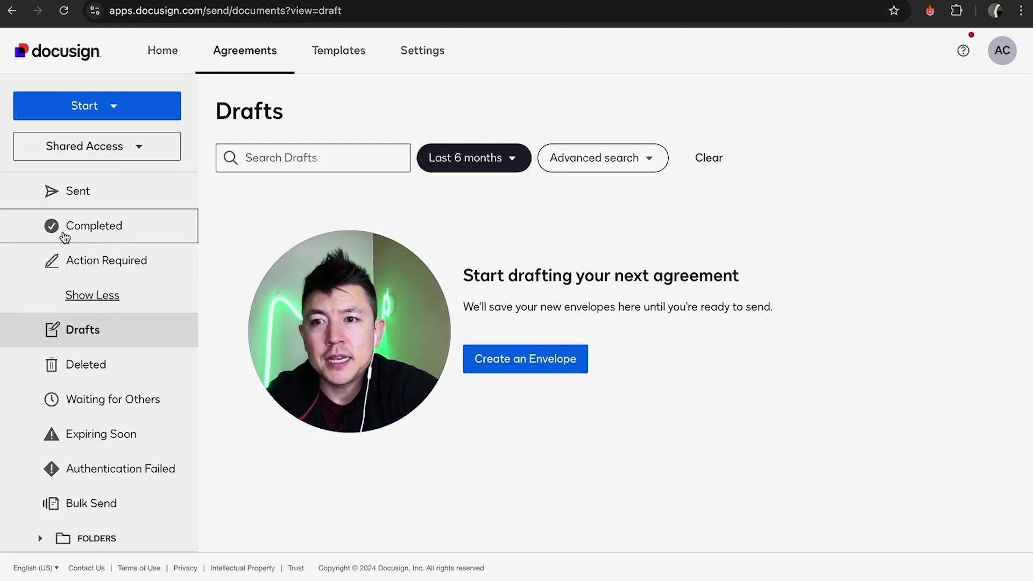
click(141, 230)
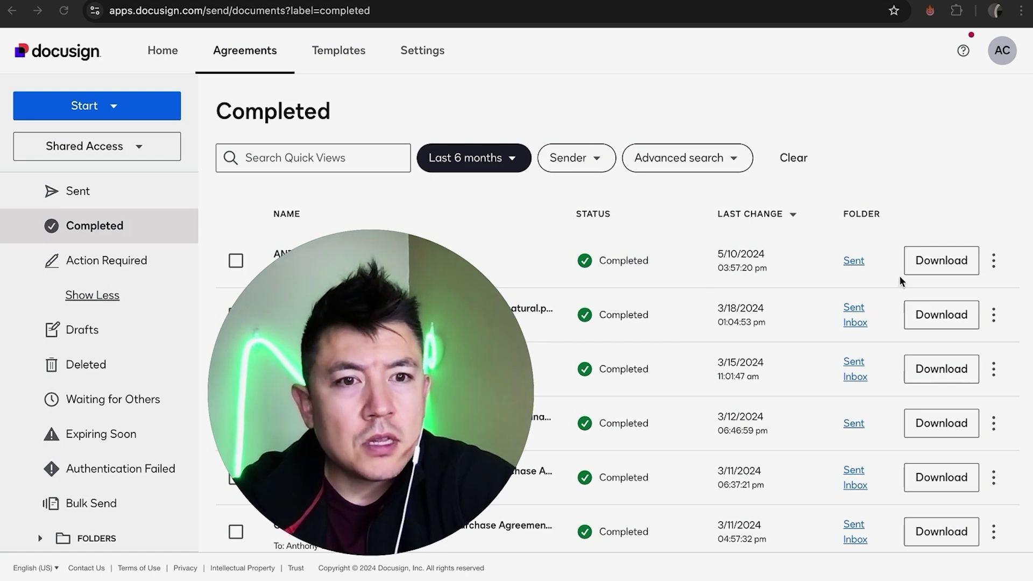
Set the newest completed agreement's download to its 2 document PDFs as separate files, without the Certificate of Completion.
click(947, 264)
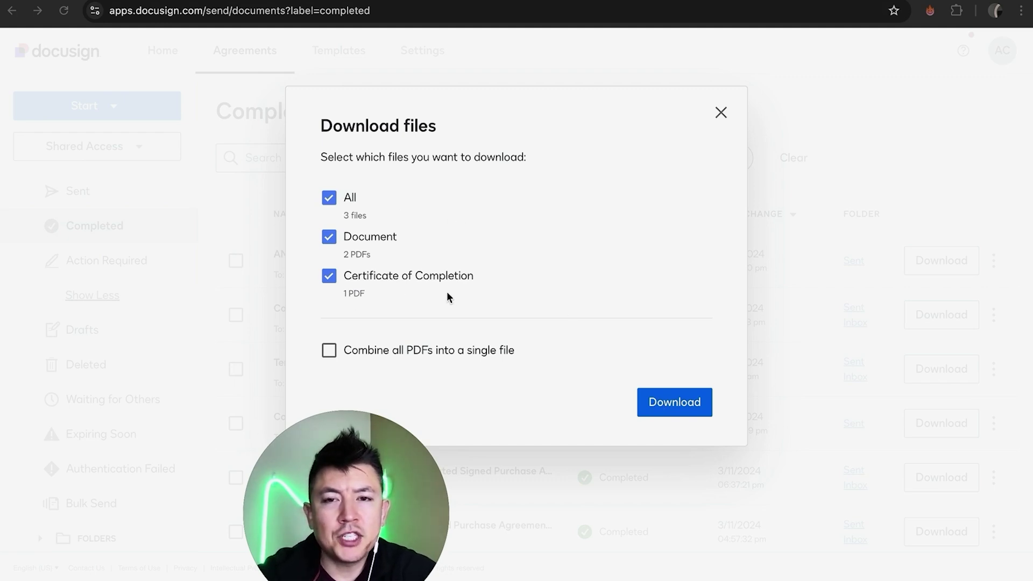
click(329, 277)
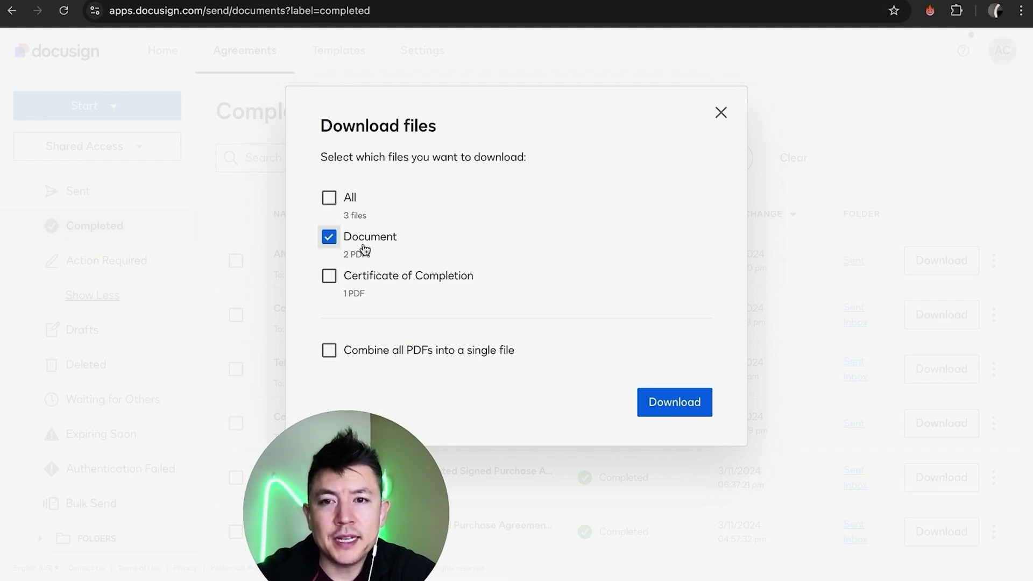
click(330, 351)
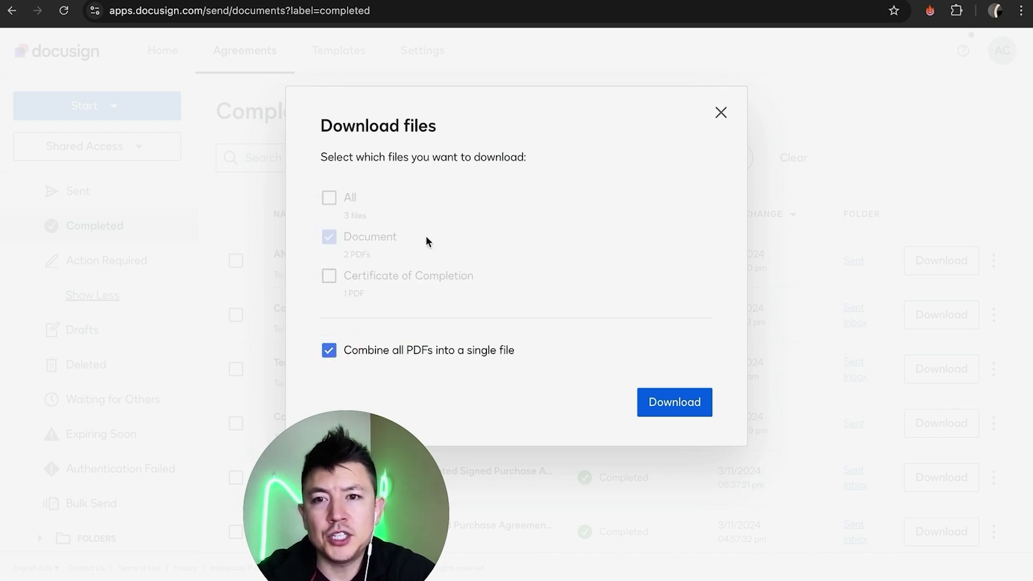
key(space)
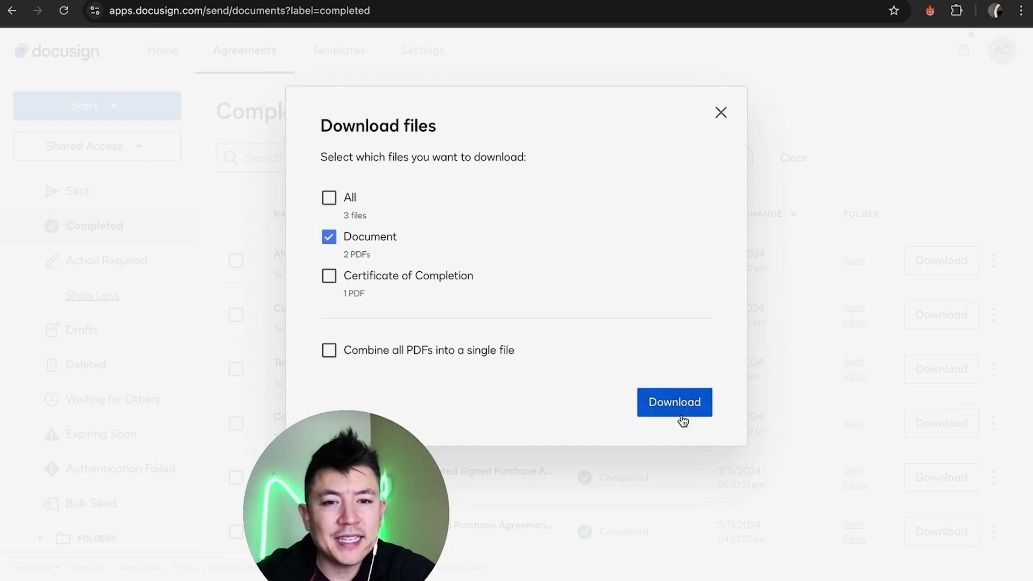